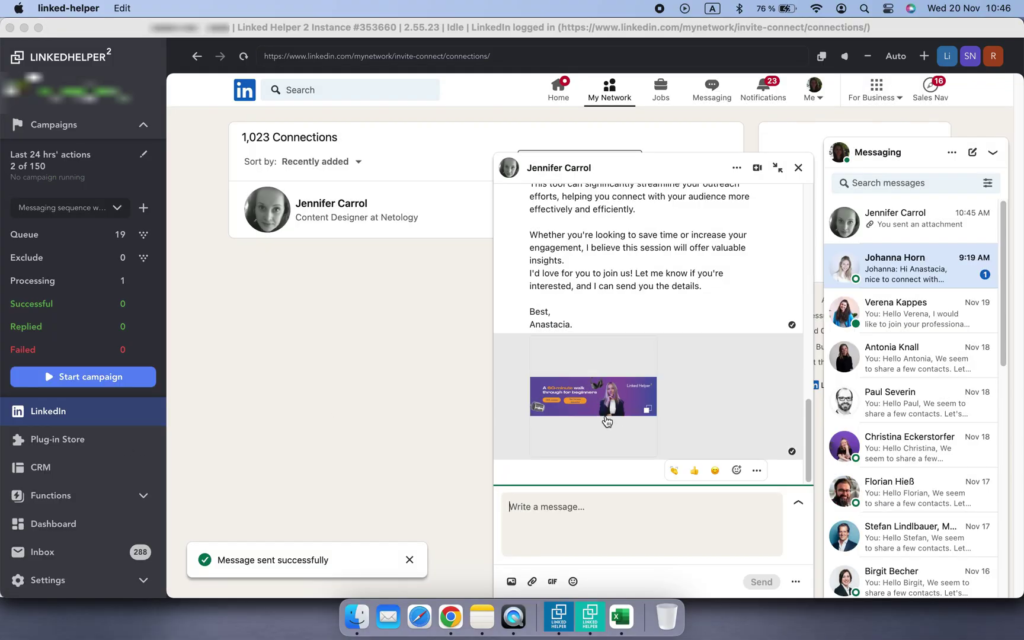
# Step: Set the 1st-connection message's attached image URL to come from the cs_image_webinar custom variable
pyautogui.click(606, 418)
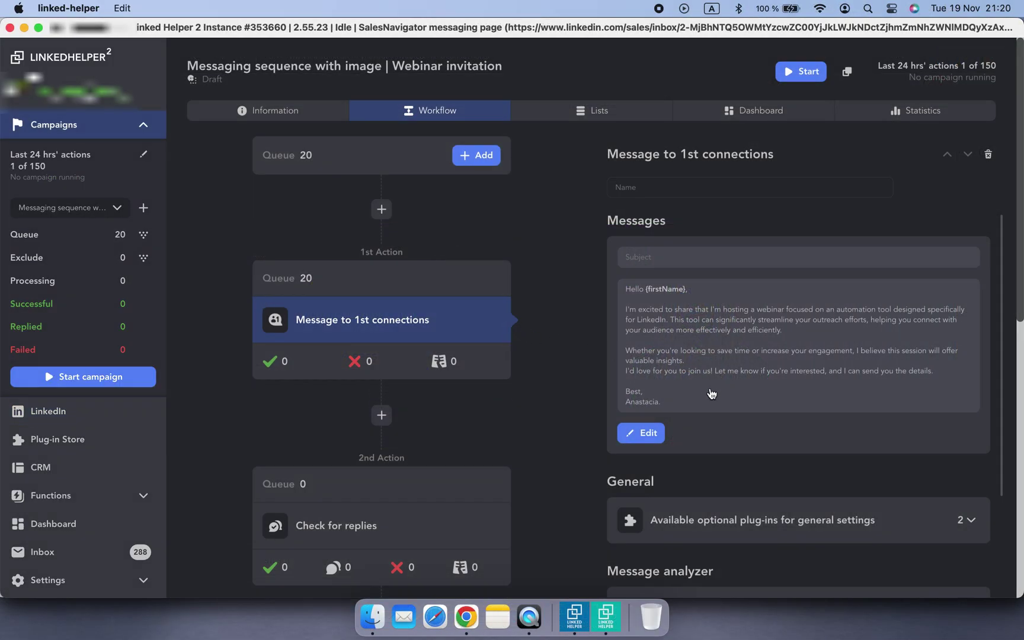
pyautogui.click(710, 393)
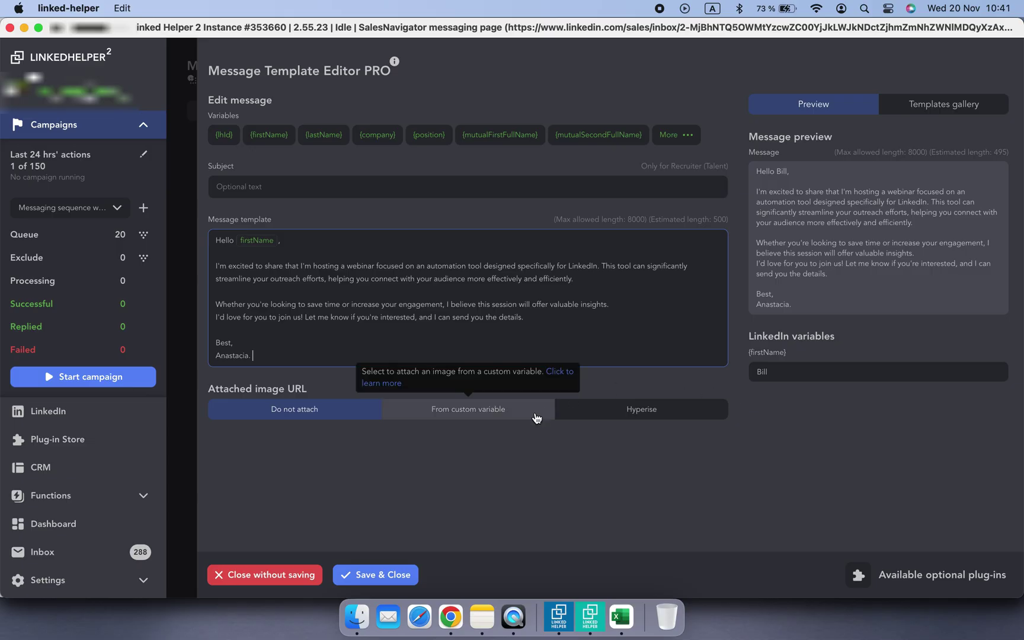
pyautogui.click(630, 570)
pyautogui.click(503, 471)
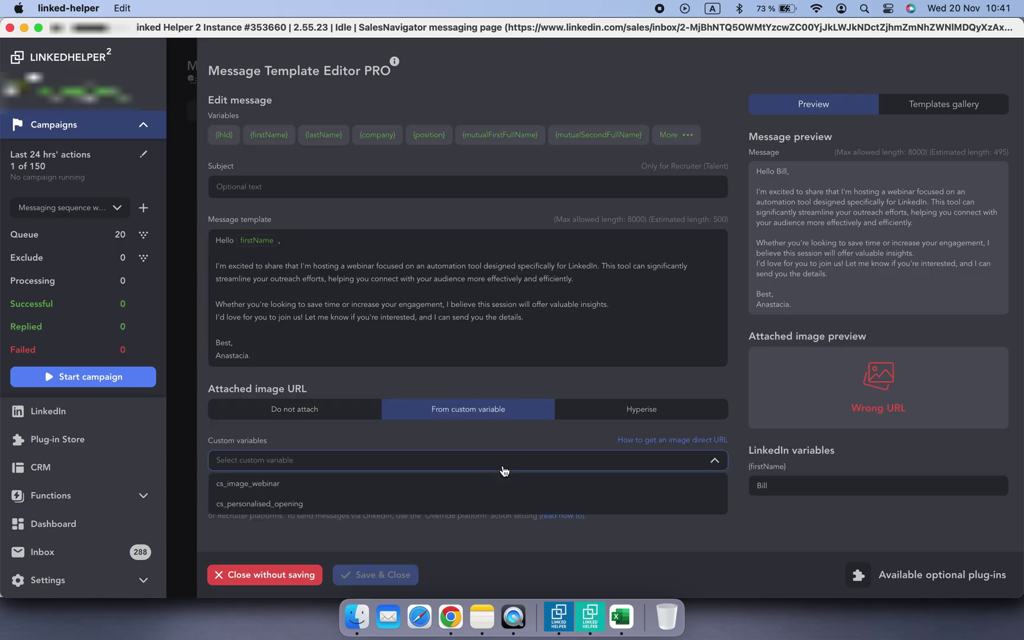
pyautogui.click(448, 483)
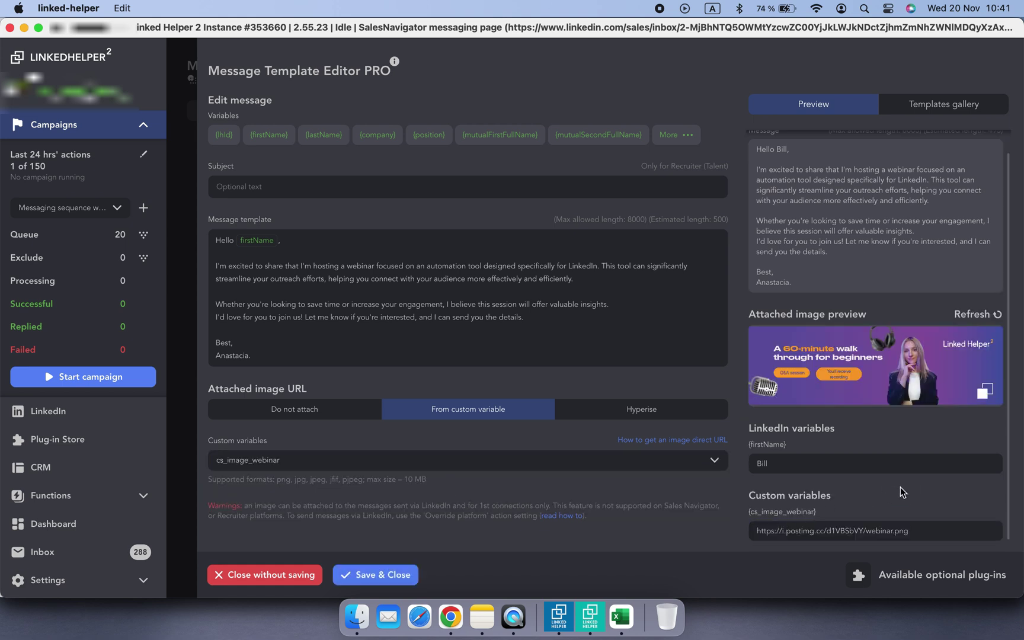
pyautogui.scroll(2, 901, 492)
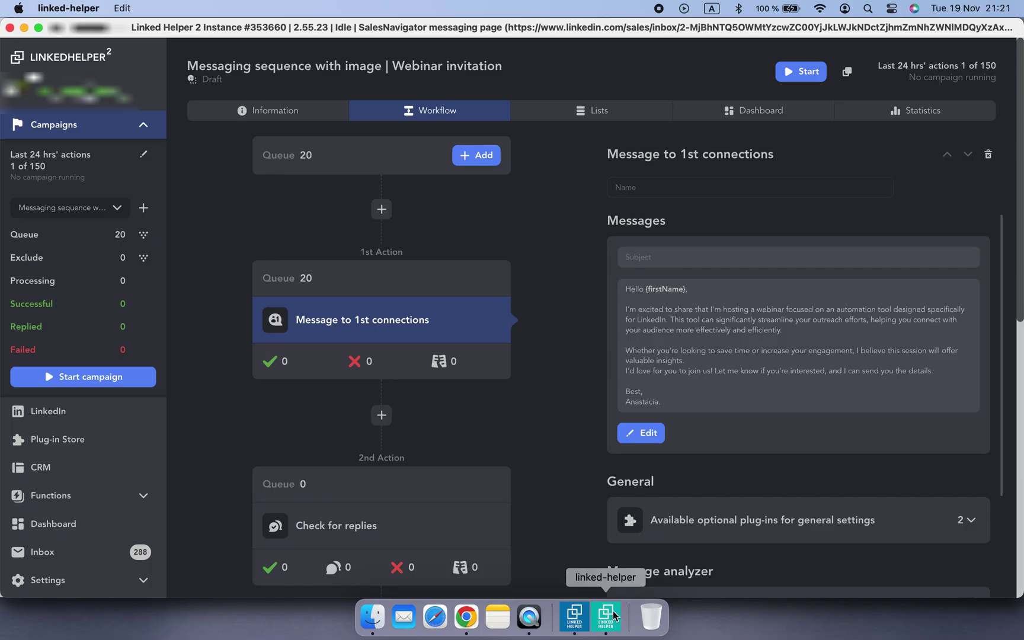
# Step: Upload webinar.png from the LH2 folder to the Linked Helper Drive folder
pyautogui.click(466, 620)
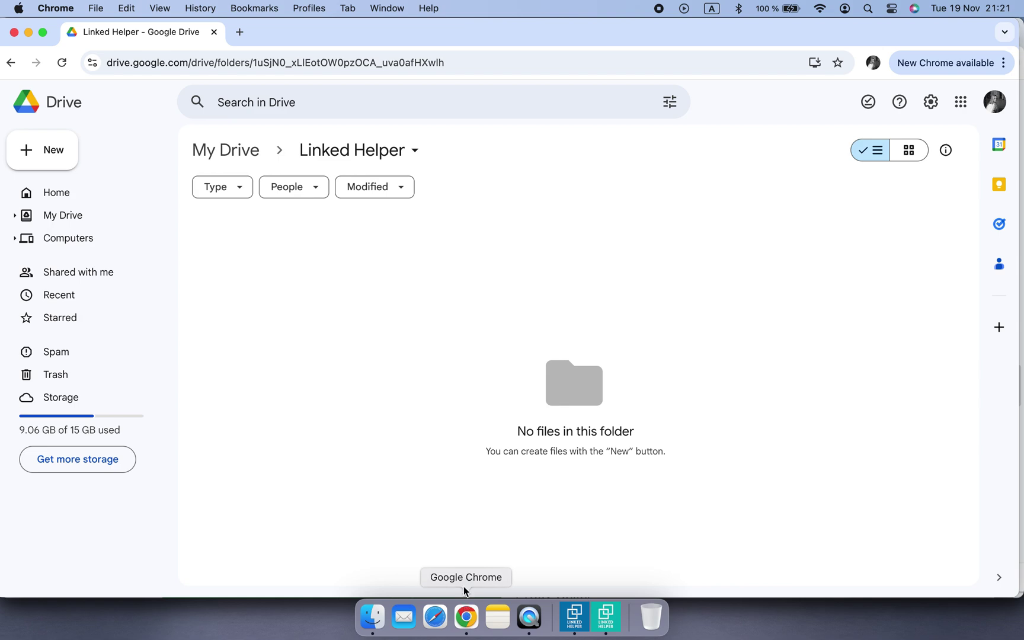
pyautogui.click(51, 153)
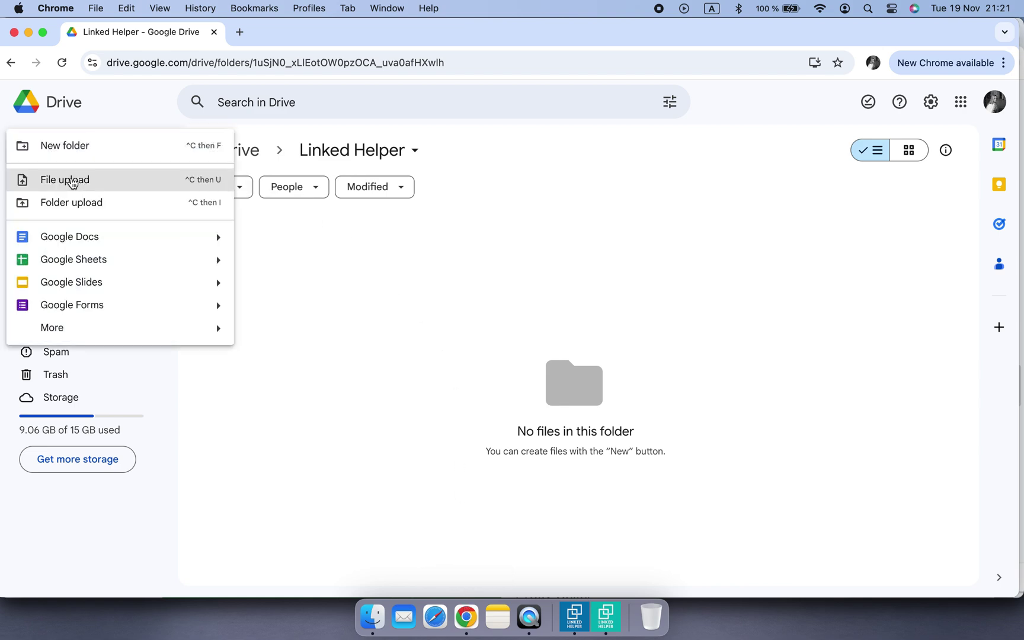
pyautogui.click(71, 181)
pyautogui.doubleClick(407, 220)
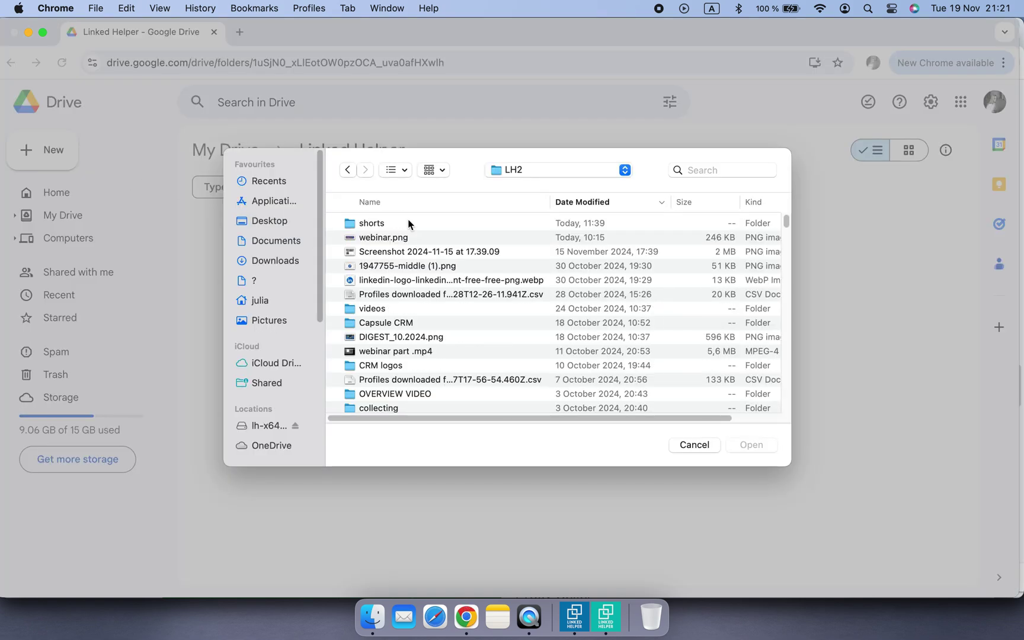
pyautogui.click(397, 237)
pyautogui.click(751, 444)
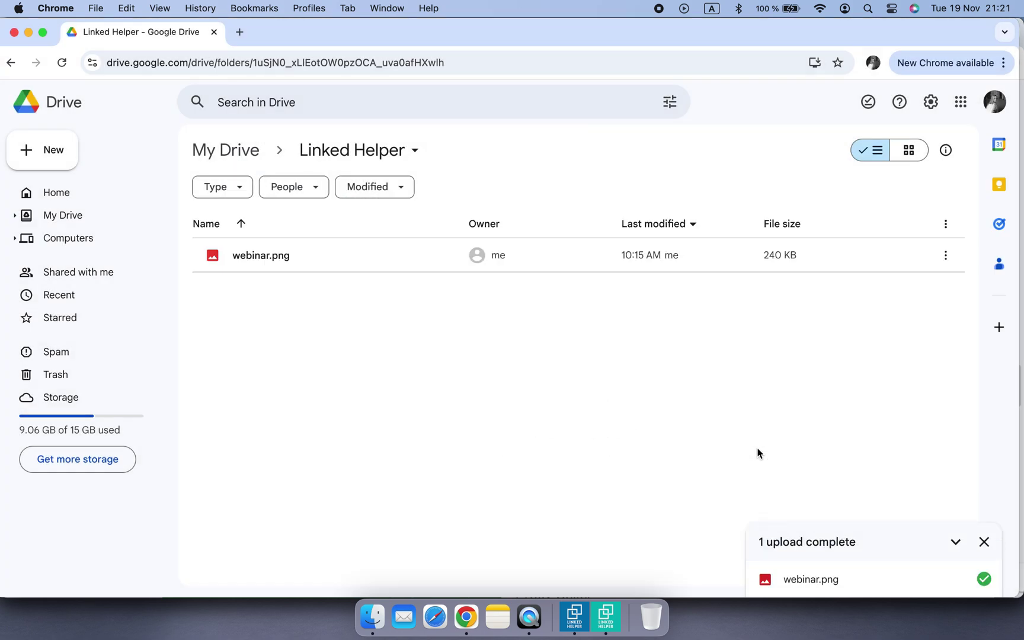
# Step: Share webinar.png with anyone who has the link and copy its link
pyautogui.click(946, 255)
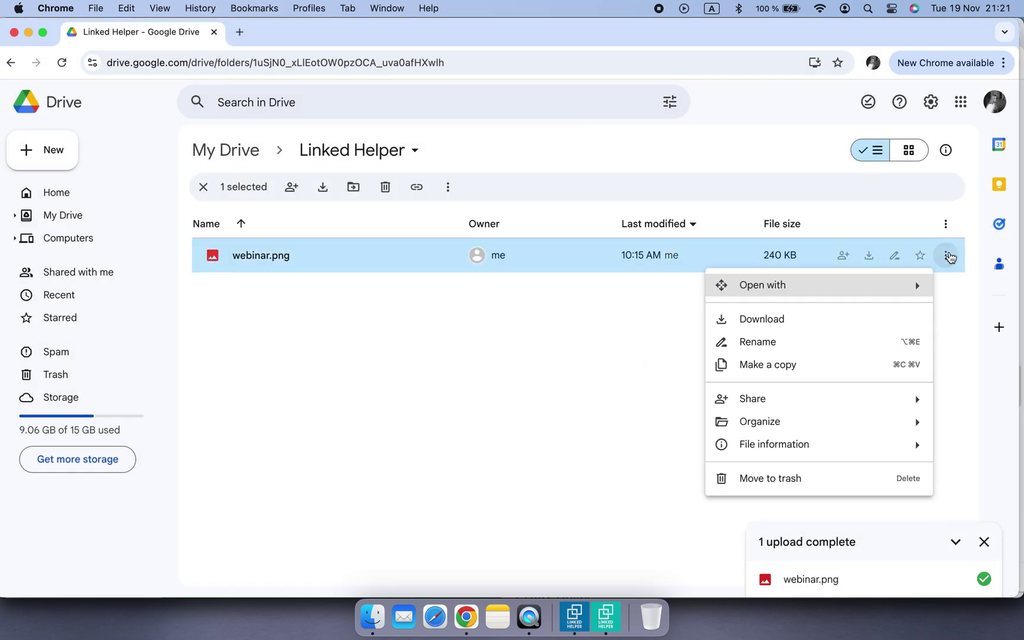
pyautogui.moveTo(785, 400)
pyautogui.click(643, 406)
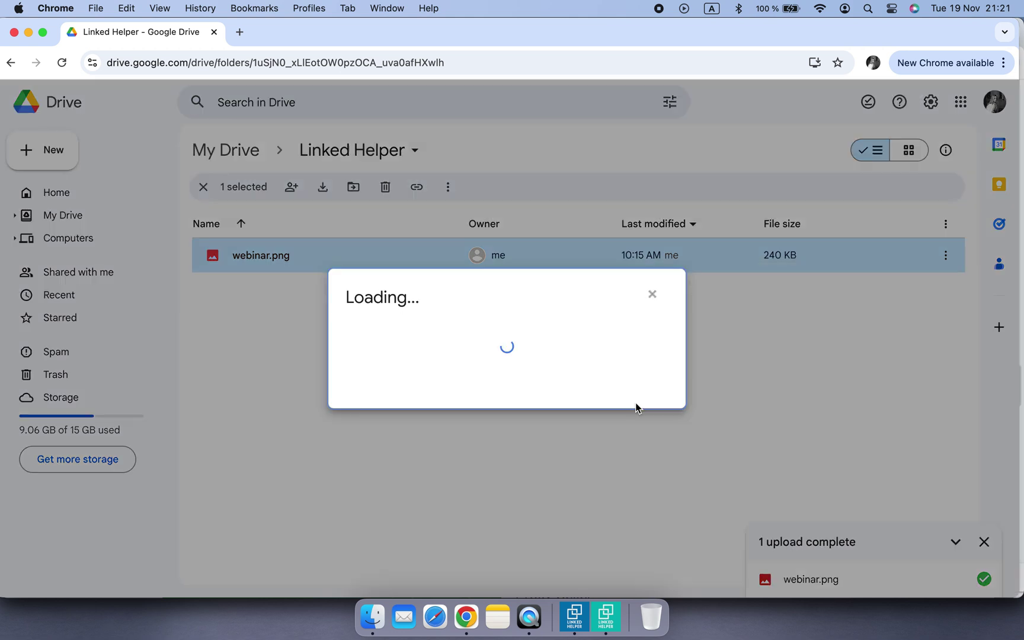
pyautogui.click(431, 403)
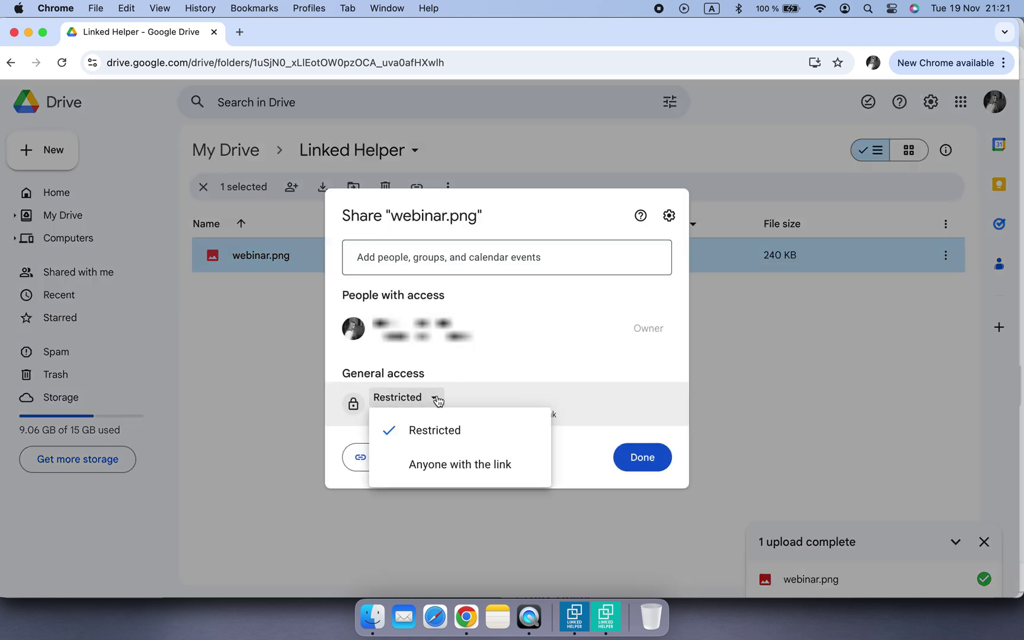
pyautogui.click(466, 462)
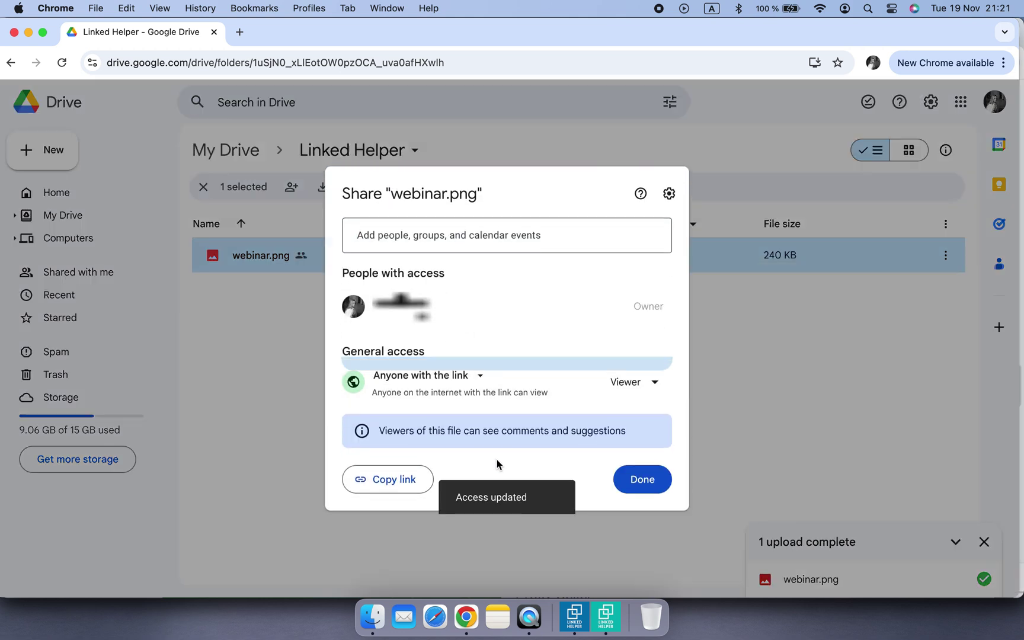
pyautogui.click(406, 481)
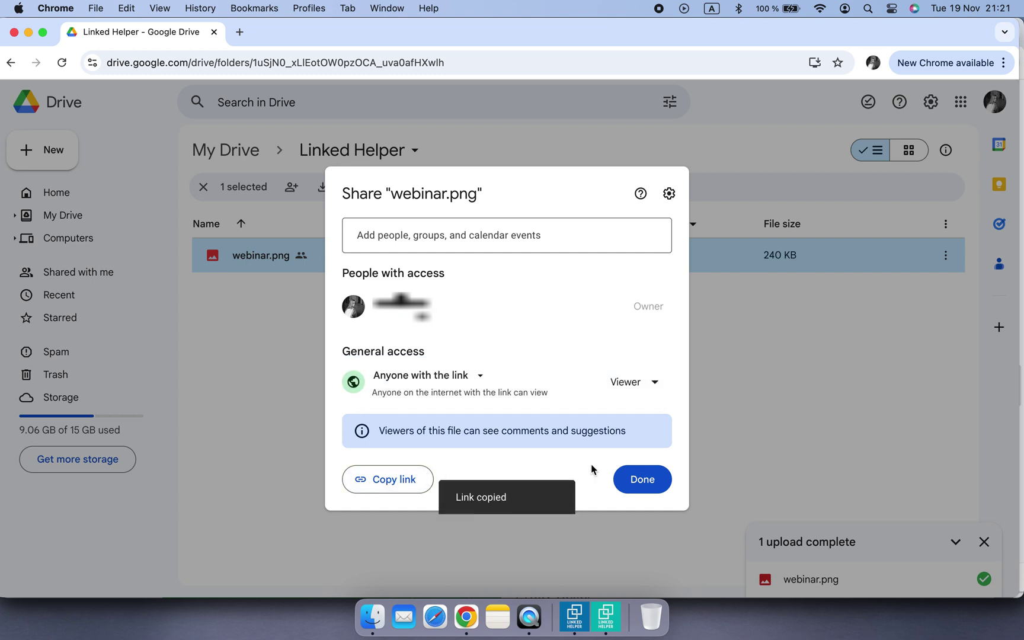
pyautogui.click(639, 489)
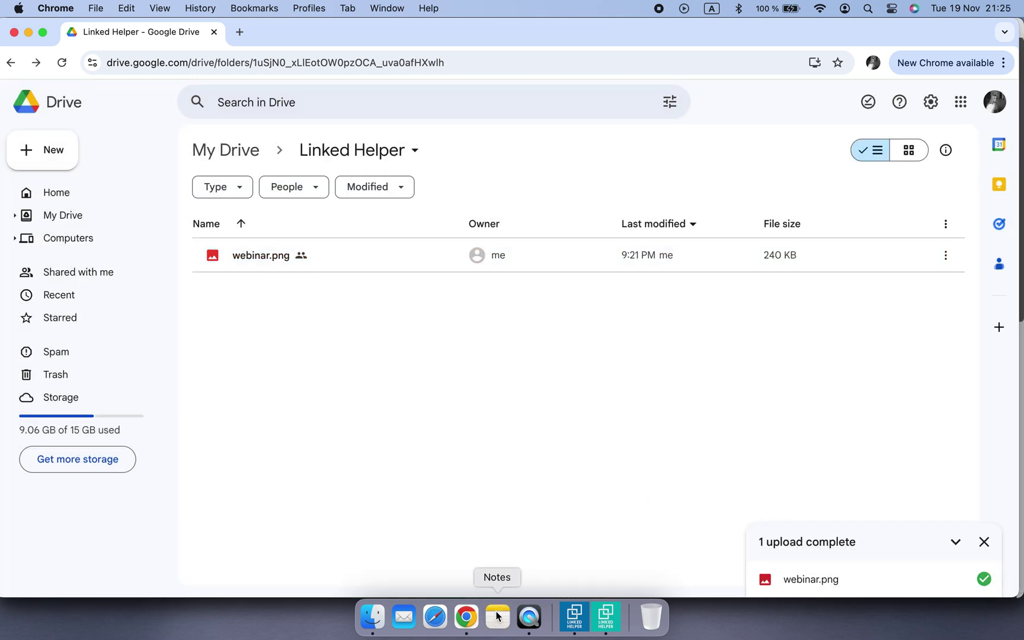
pyautogui.click(496, 616)
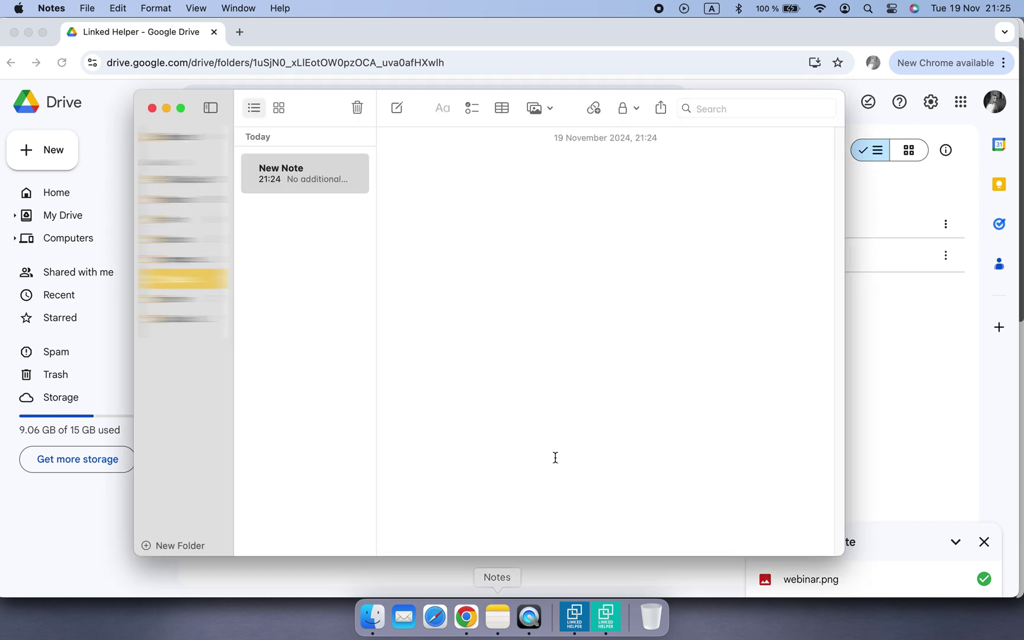
pyautogui.click(448, 314)
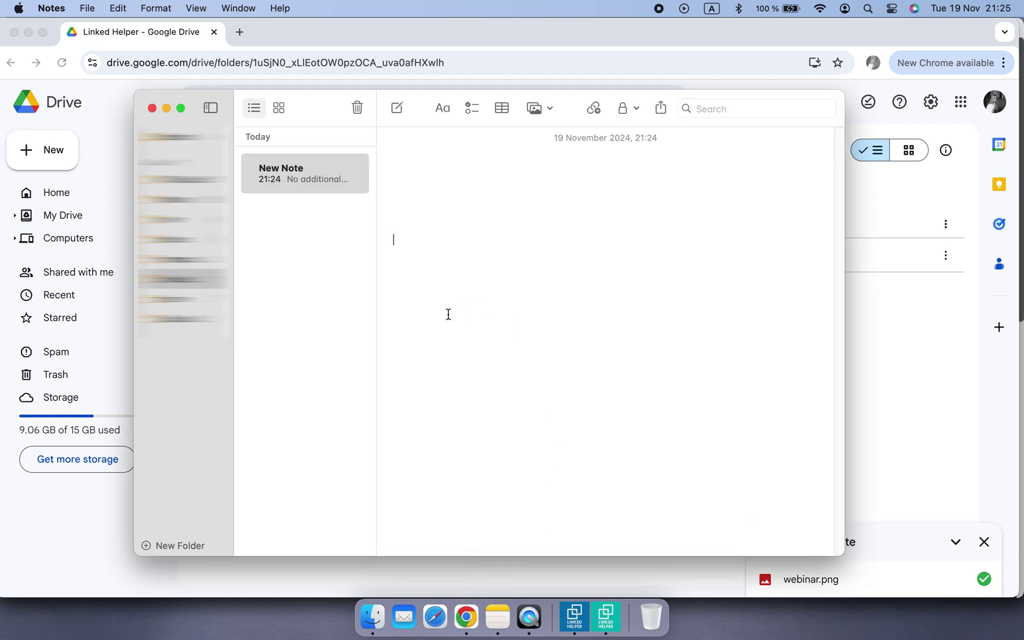
pyautogui.press('cmd+v')
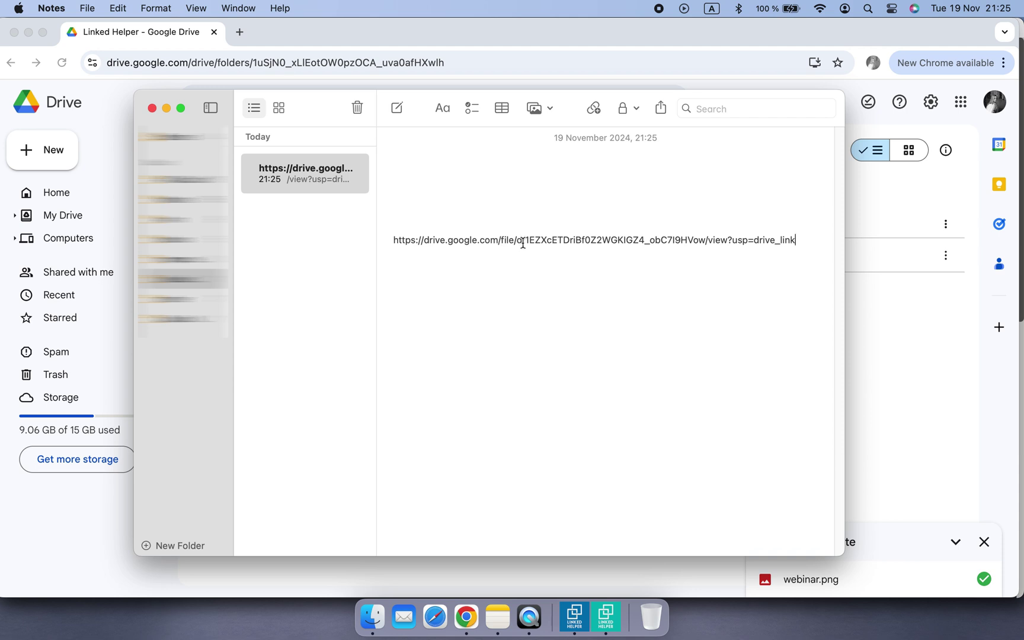
pyautogui.moveTo(525, 241); pyautogui.dragTo(384, 246)
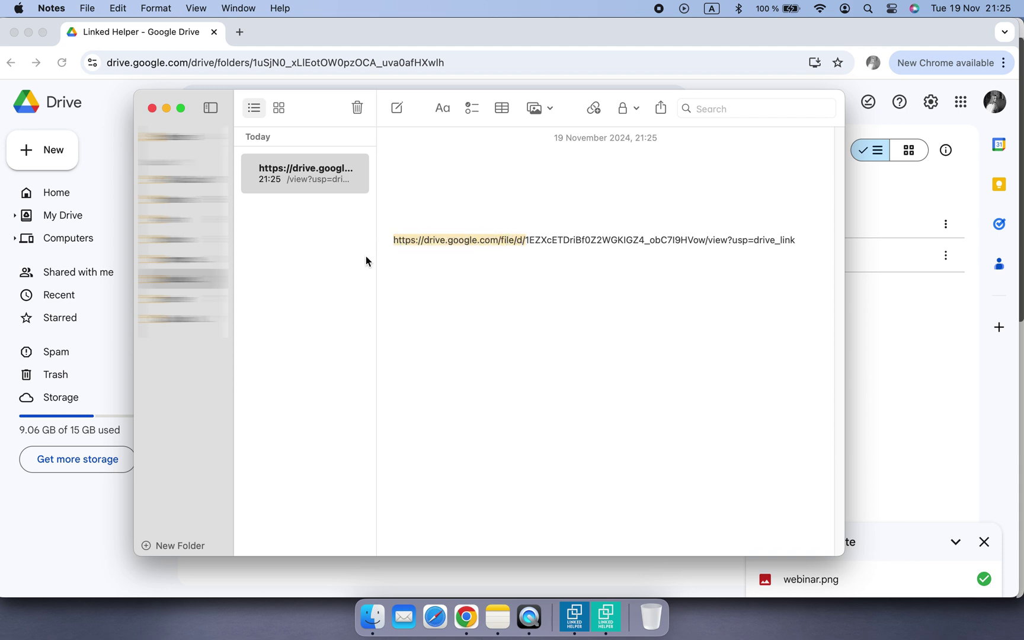
pyautogui.press('BackSpace')
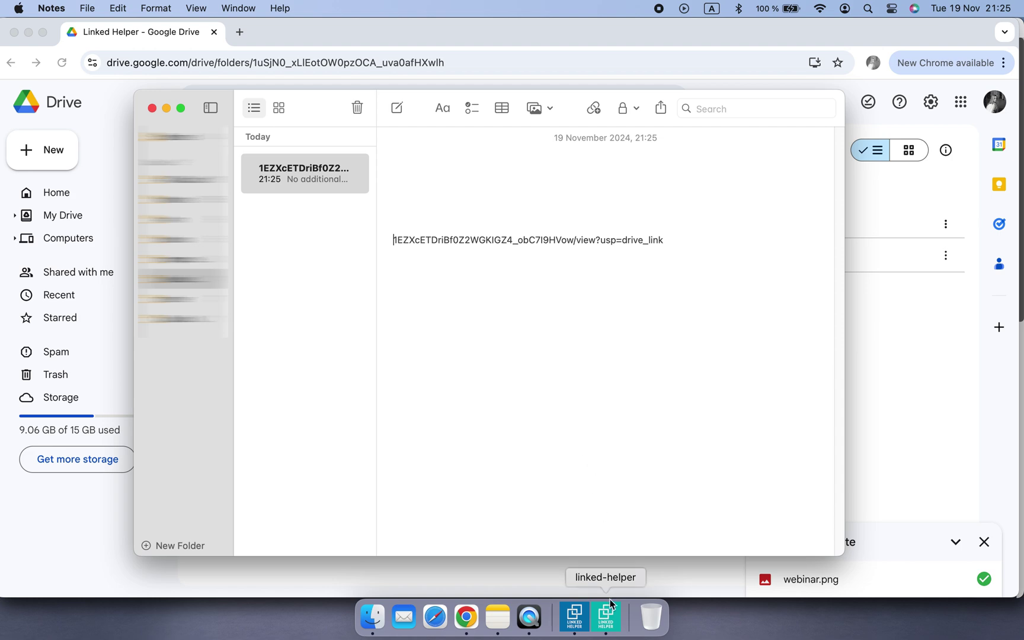
# Step: Search the Linked Helper knowledge base for 'image' and open the article on attaching images to messages
pyautogui.click(605, 616)
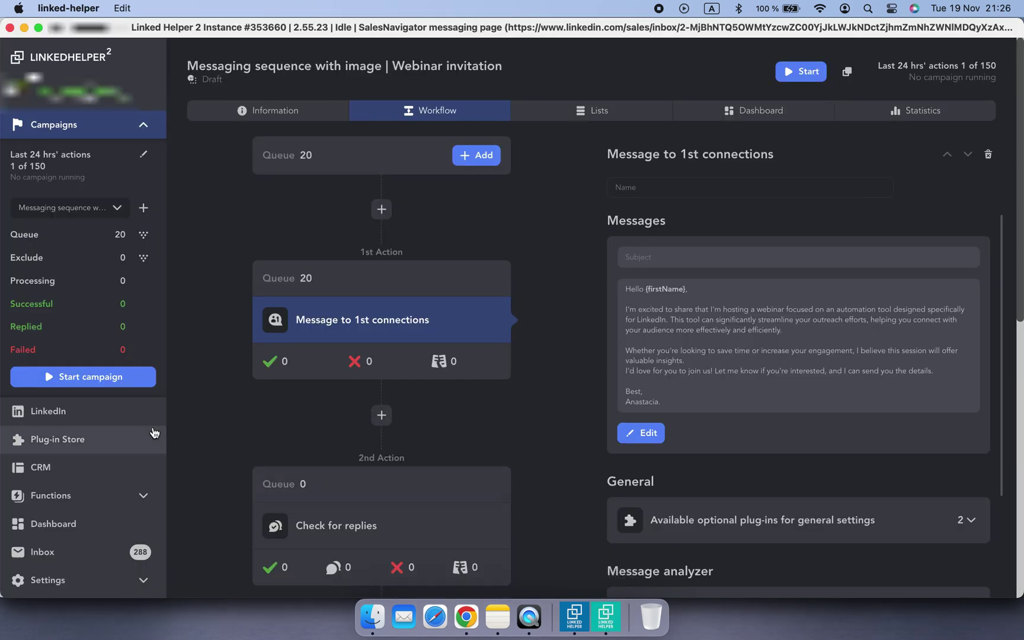
pyautogui.scroll(-5, 72, 439)
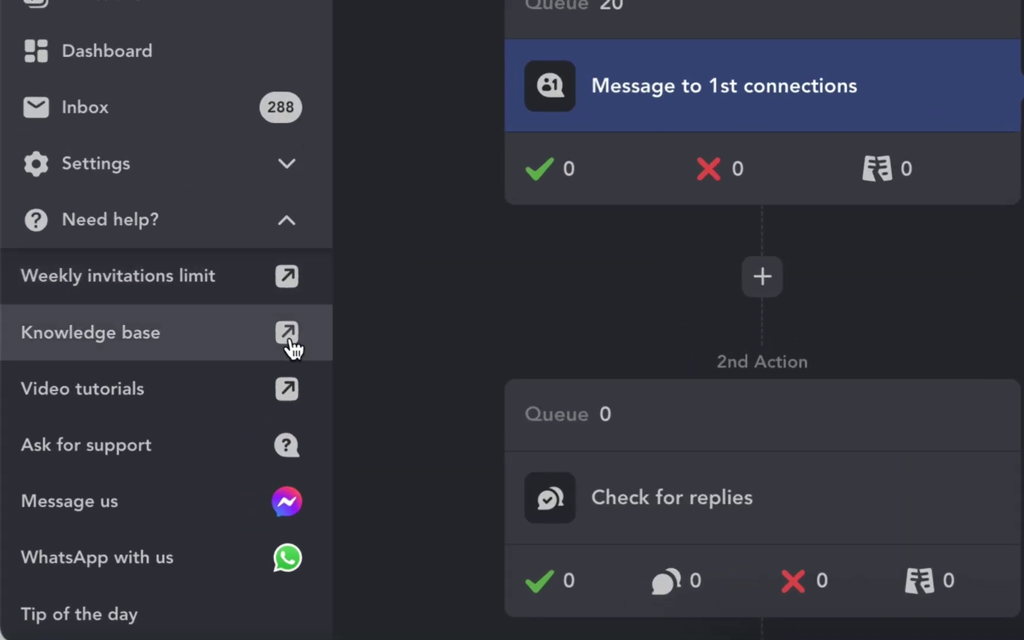
pyautogui.click(289, 344)
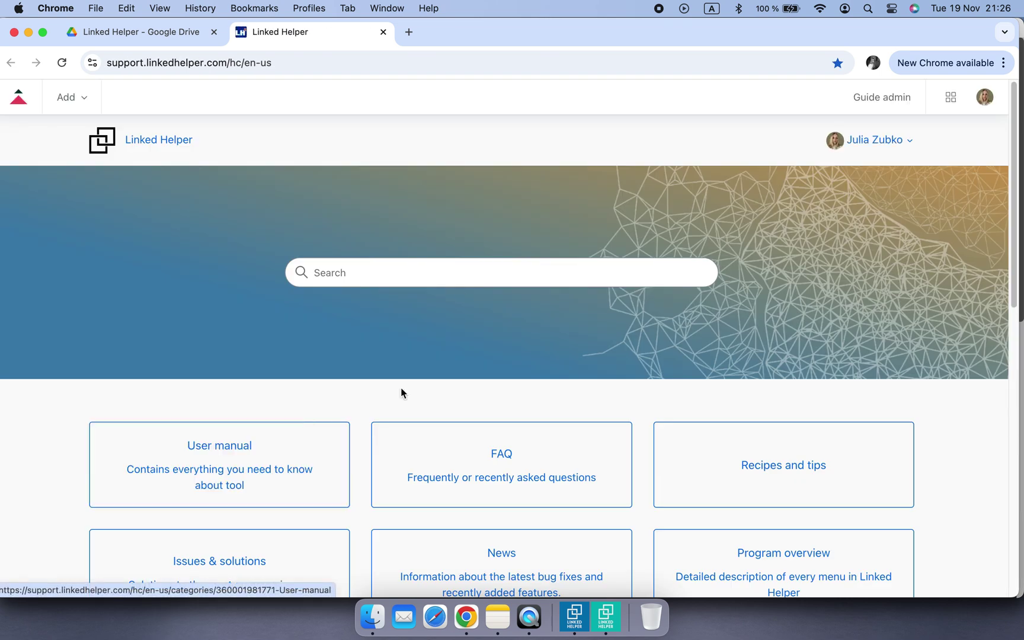
pyautogui.write('image')
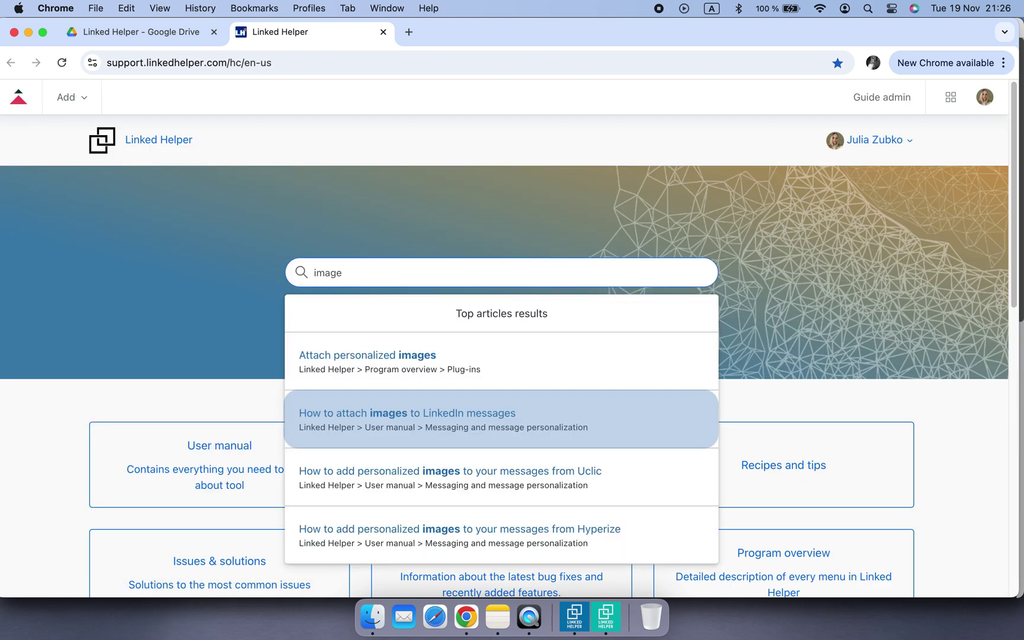
pyautogui.click(612, 410)
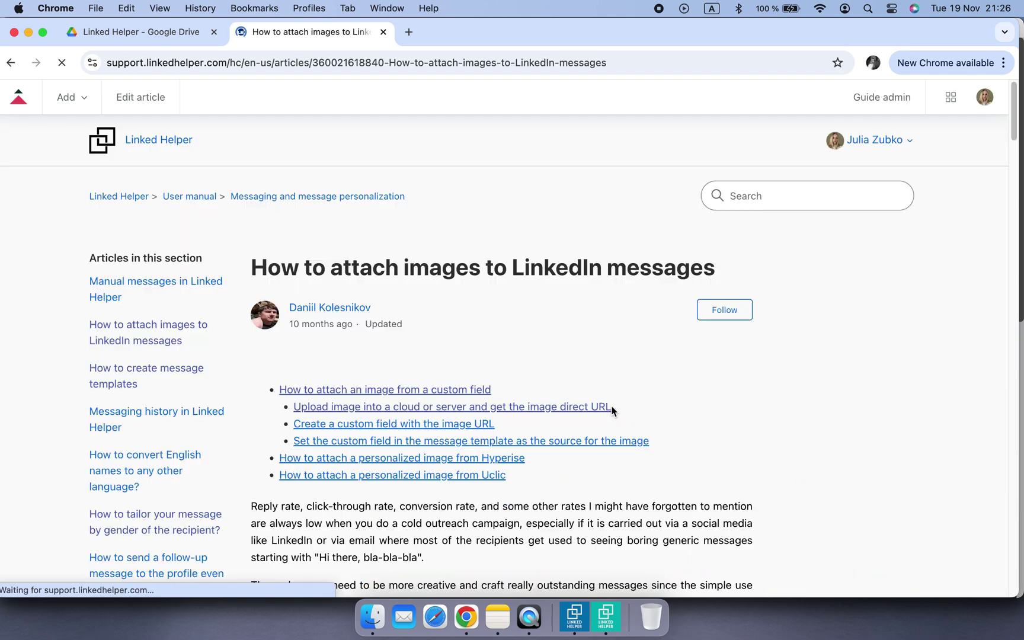
pyautogui.scroll(-15, 611, 410)
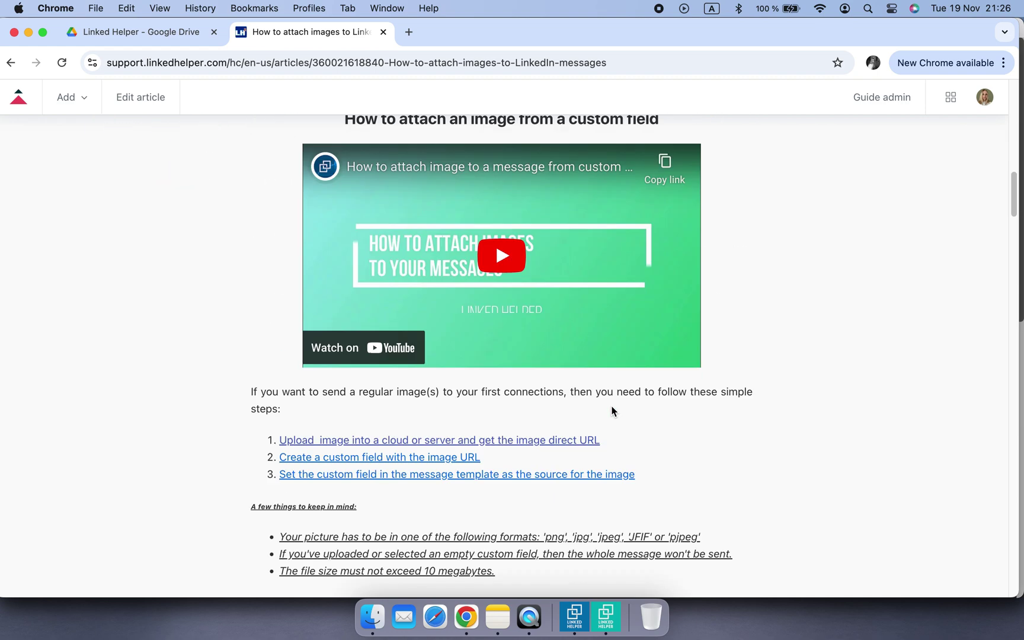
pyautogui.scroll(-20, 612, 409)
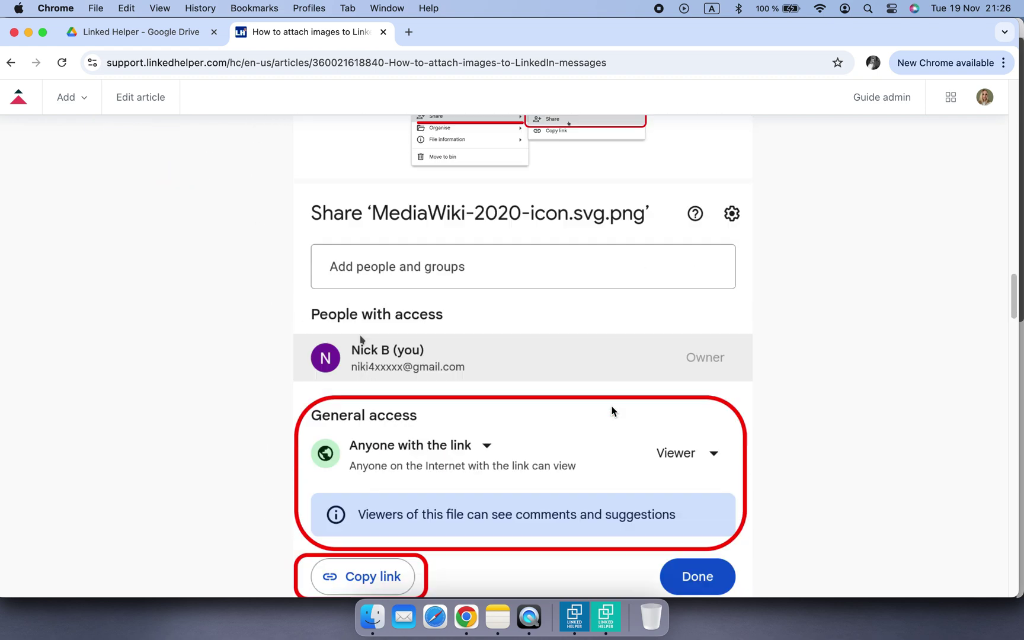
pyautogui.scroll(-7, 612, 410)
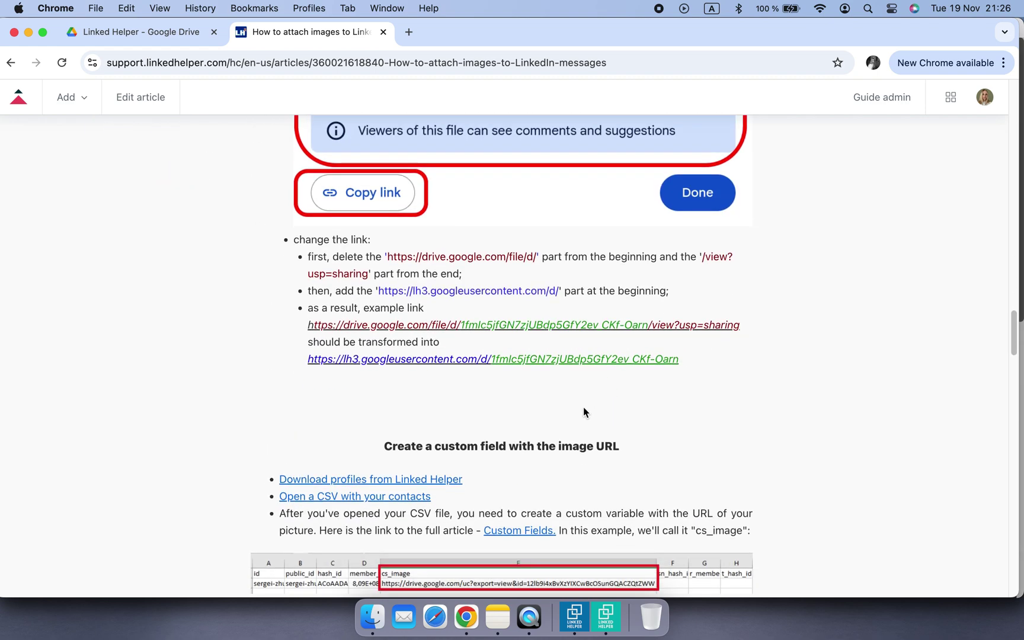
pyautogui.moveTo(379, 292); pyautogui.dragTo(557, 293)
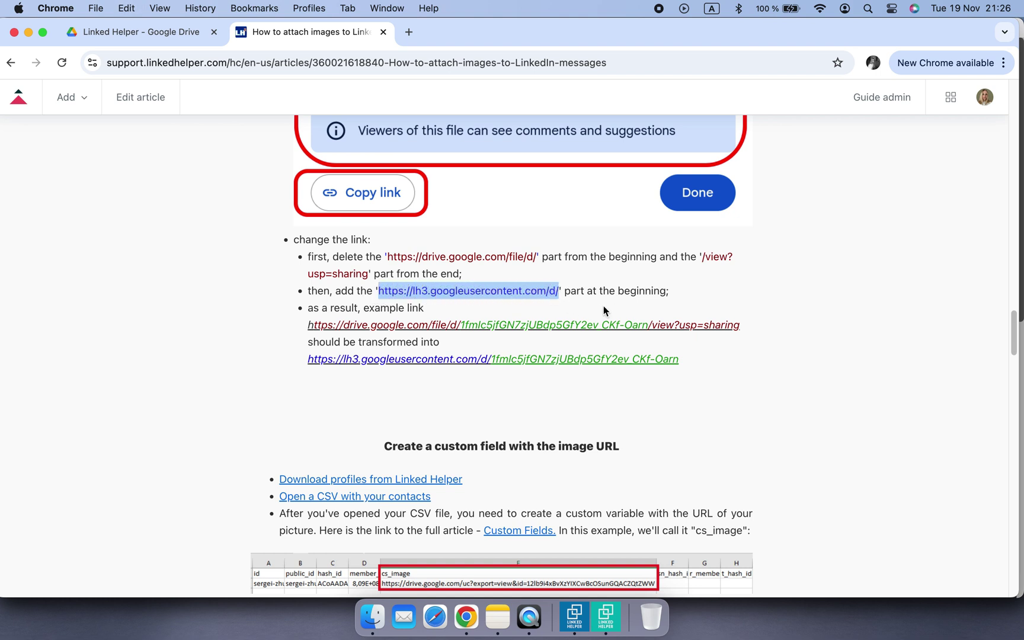
# Step: Put the lh3 prefix before the file ID in the note and remove '/view?usp=drive_link'
pyautogui.click(499, 617)
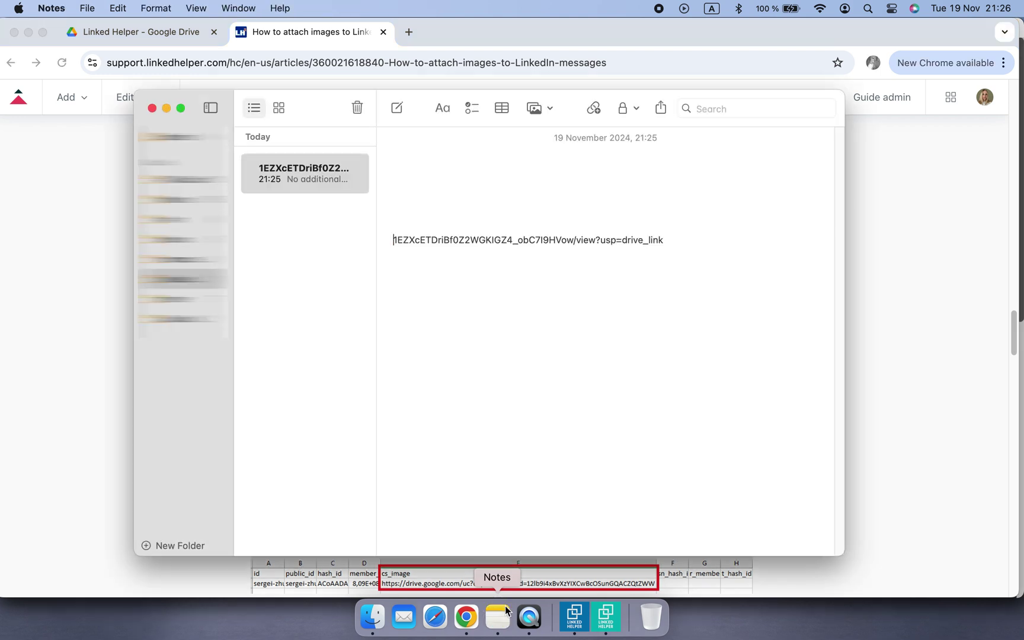
pyautogui.press('super+v')
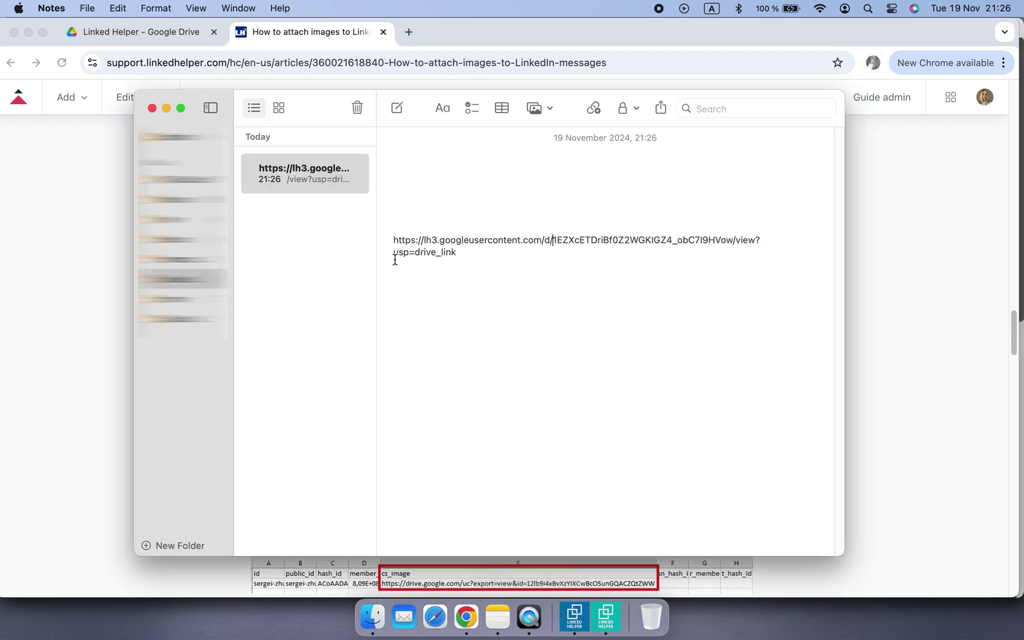
pyautogui.moveTo(453, 254); pyautogui.dragTo(733, 238)
pyautogui.press('BackSpace')
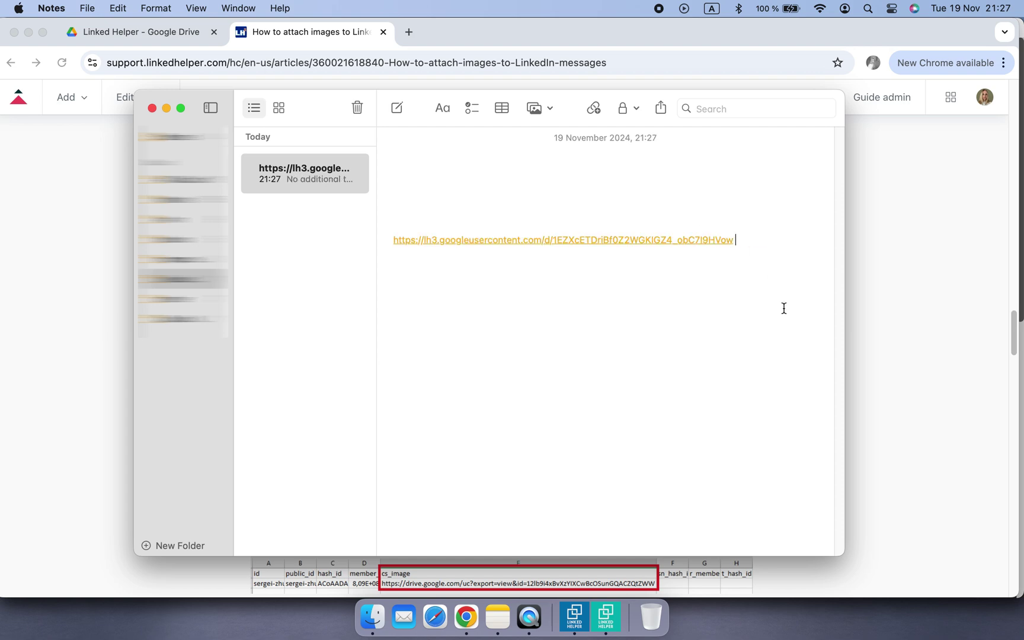
# Step: Open the converted link, then search 'google drive direct link to image generator'
pyautogui.click(662, 240)
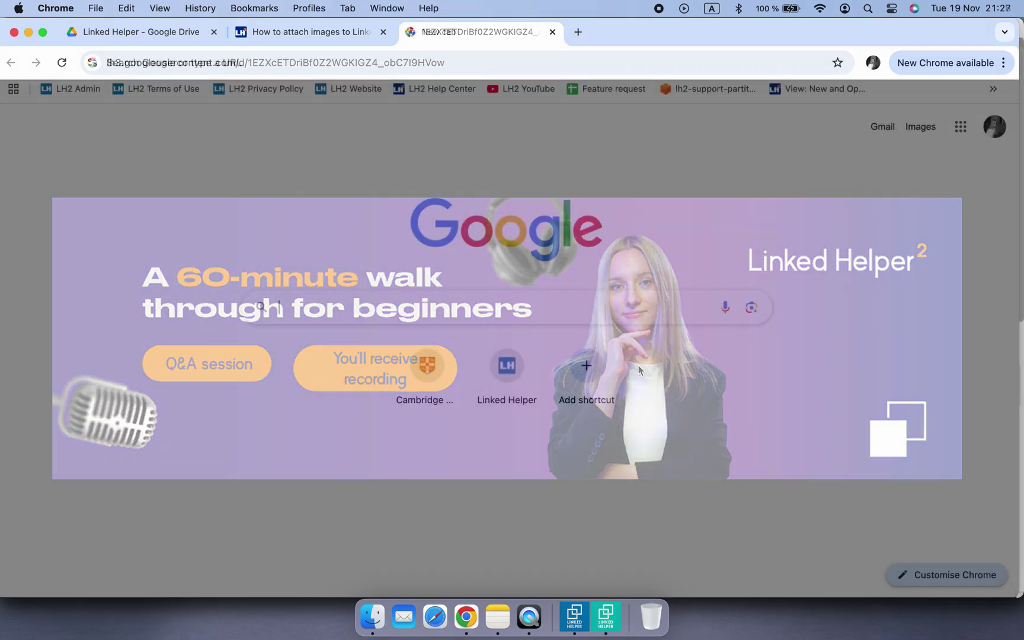
pyautogui.write('google d')
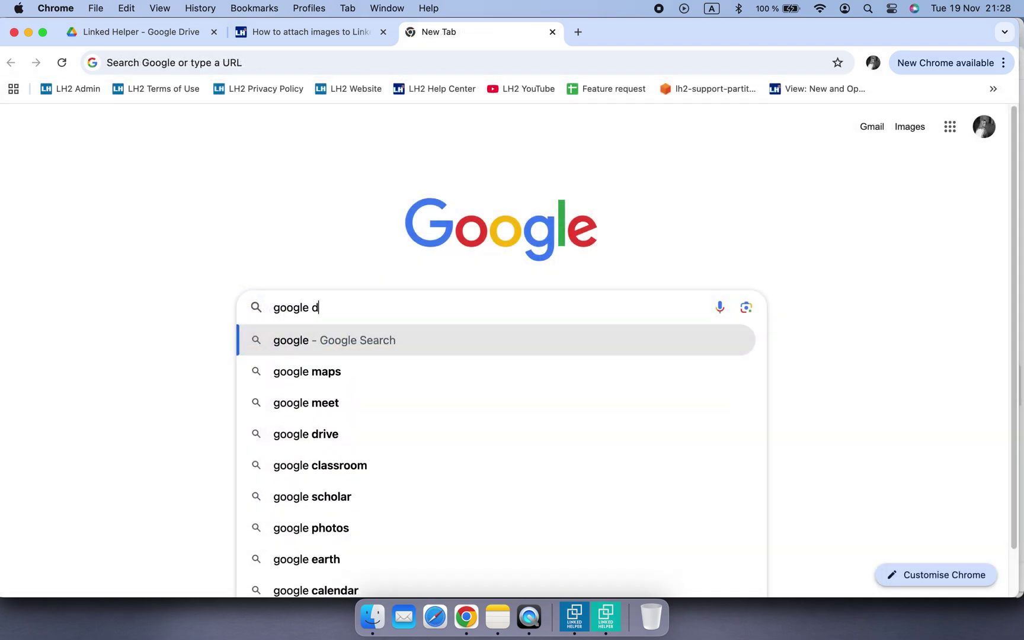
pyautogui.write('rive direct l')
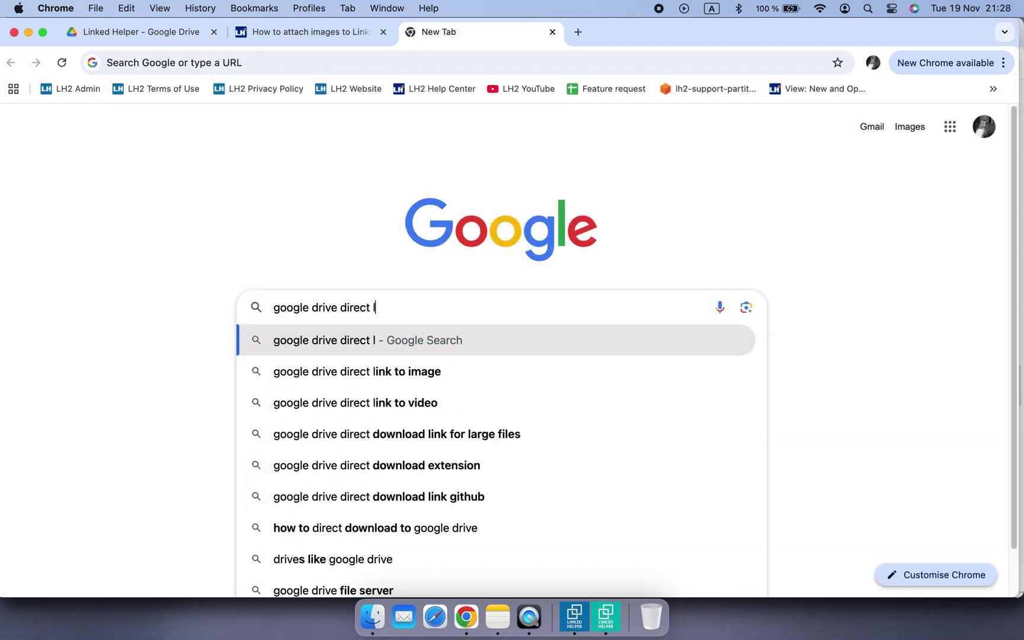
pyautogui.write('ink to image generator')
pyautogui.press('Return')
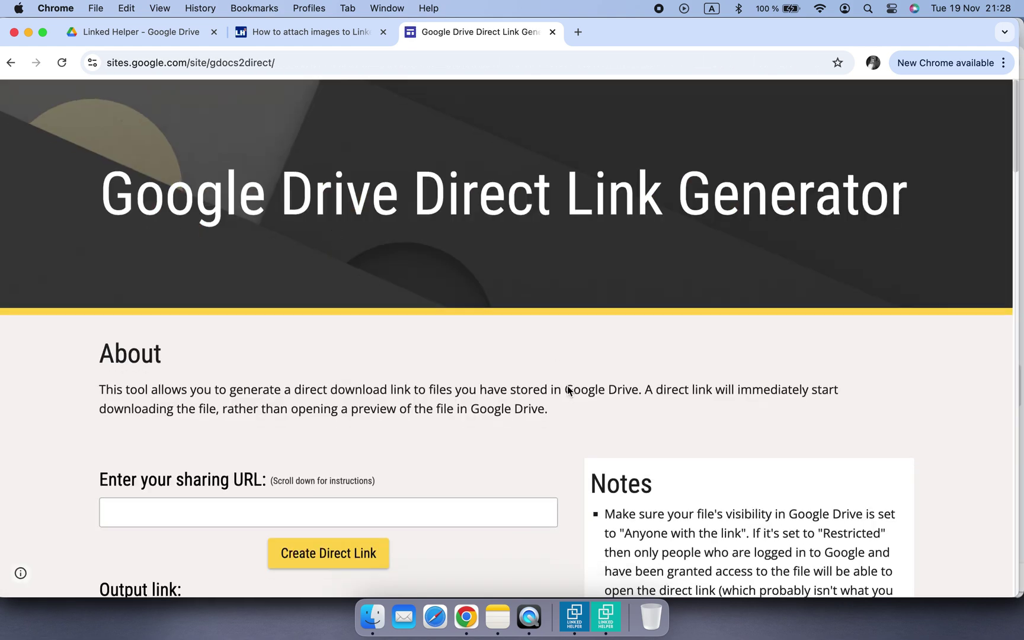
# Step: Paste webinar.png's Drive share link into the generator's sharing URL field
pyautogui.scroll(-5, 496, 282)
pyautogui.click(424, 286)
pyautogui.click(176, 32)
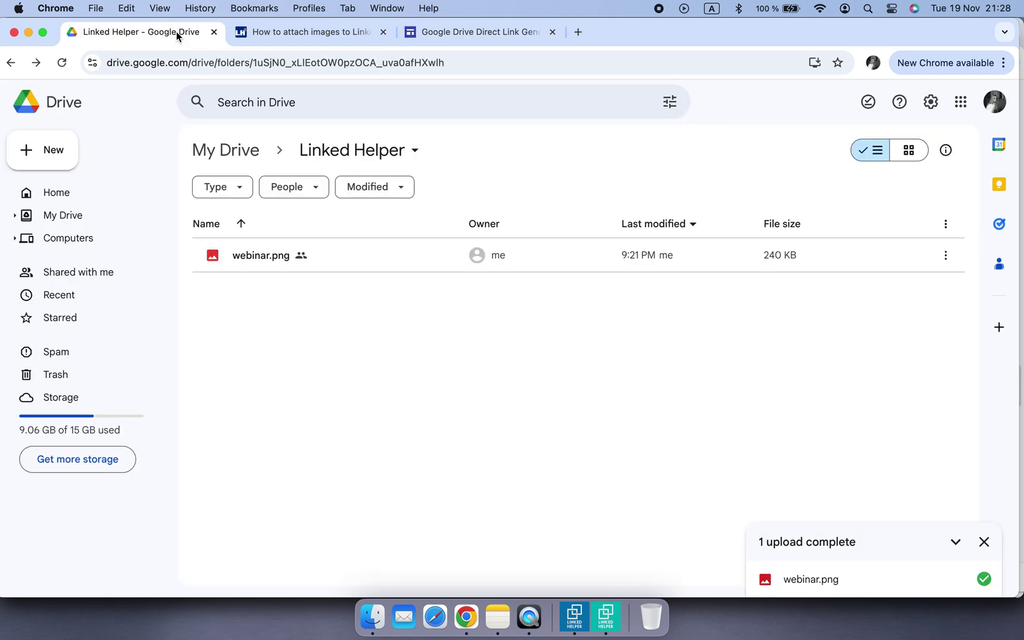
pyautogui.click(944, 255)
pyautogui.moveTo(785, 410)
pyautogui.click(641, 426)
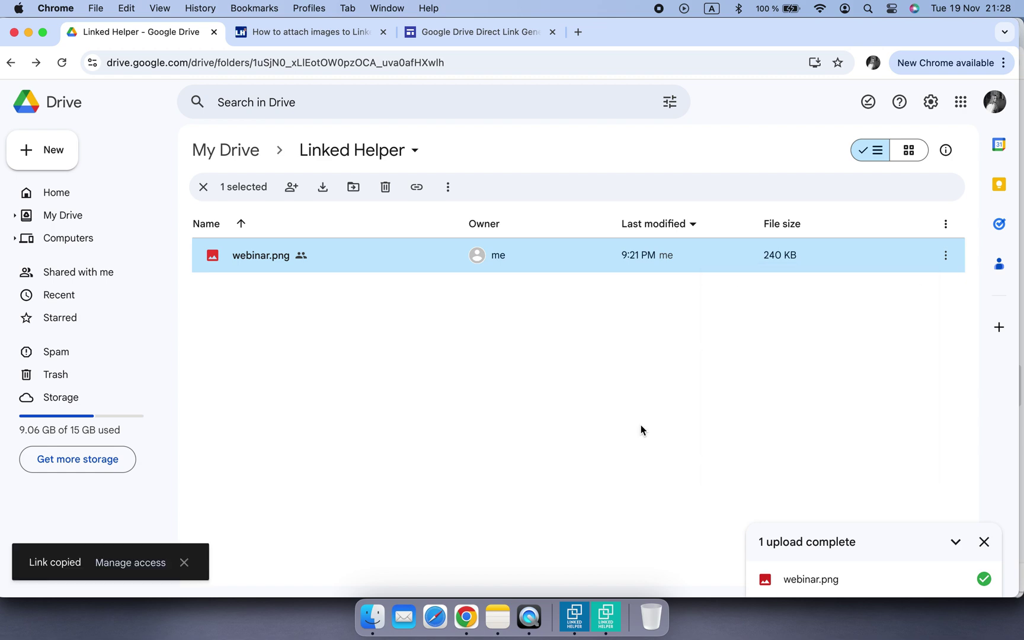
pyautogui.click(468, 32)
pyautogui.press('super+v')
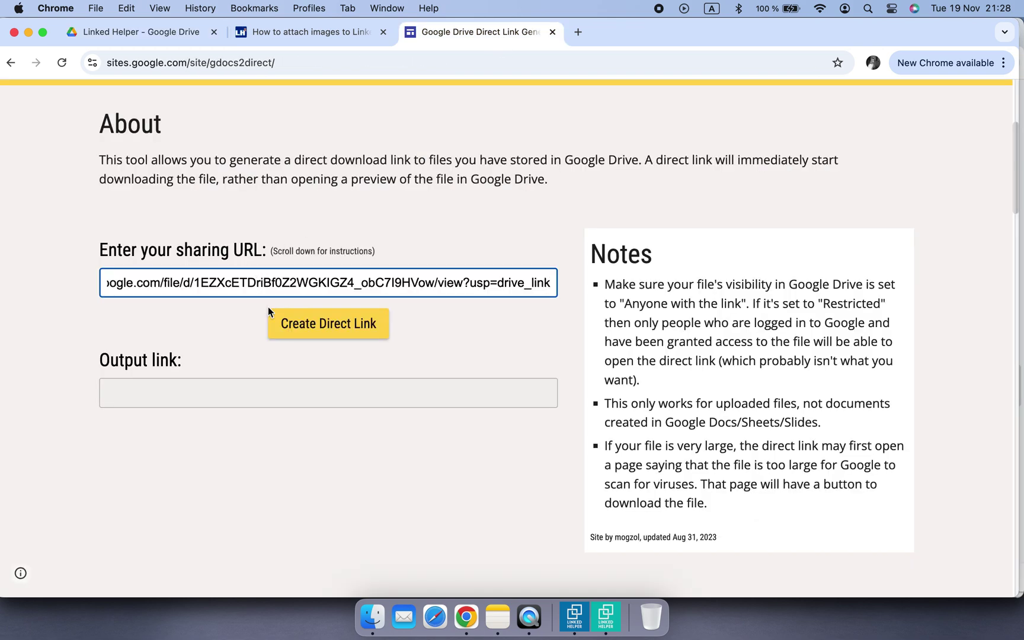
# Step: Create the direct download link, add it to the note below the lh3 link, and check the download
pyautogui.click(317, 333)
pyautogui.click(262, 394)
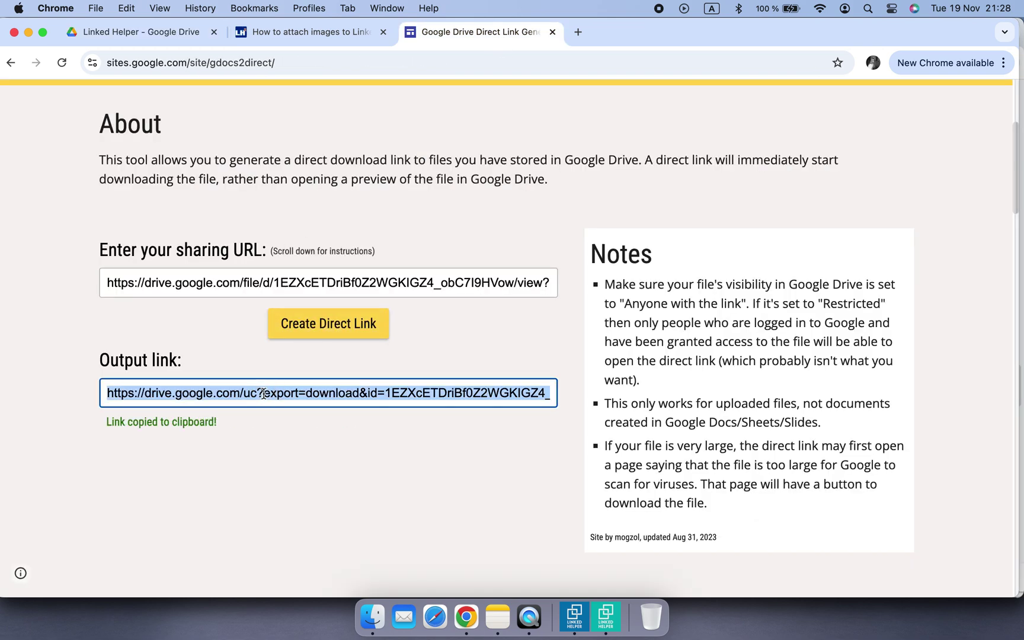
pyautogui.press('super+c')
pyautogui.click(497, 616)
pyautogui.press('Return')
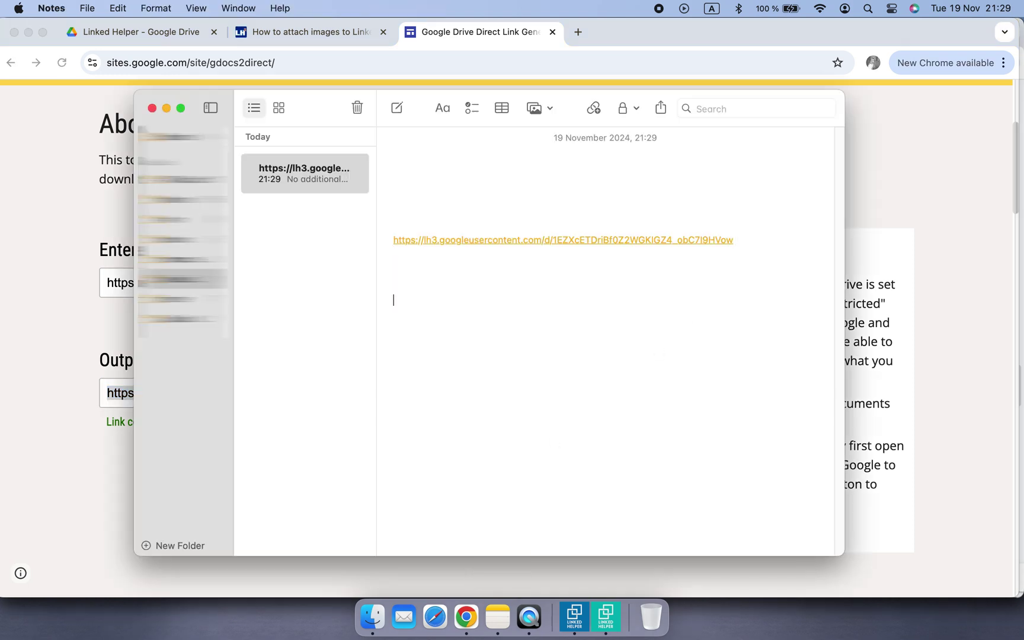
pyautogui.press('super+v')
pyautogui.press('super+Tab')
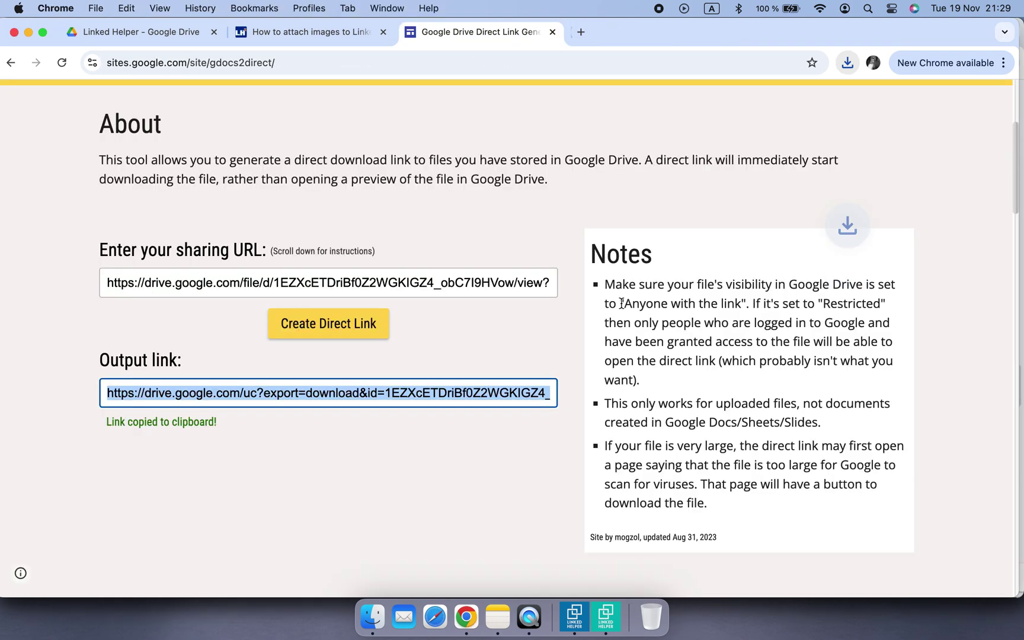
pyautogui.click(761, 103)
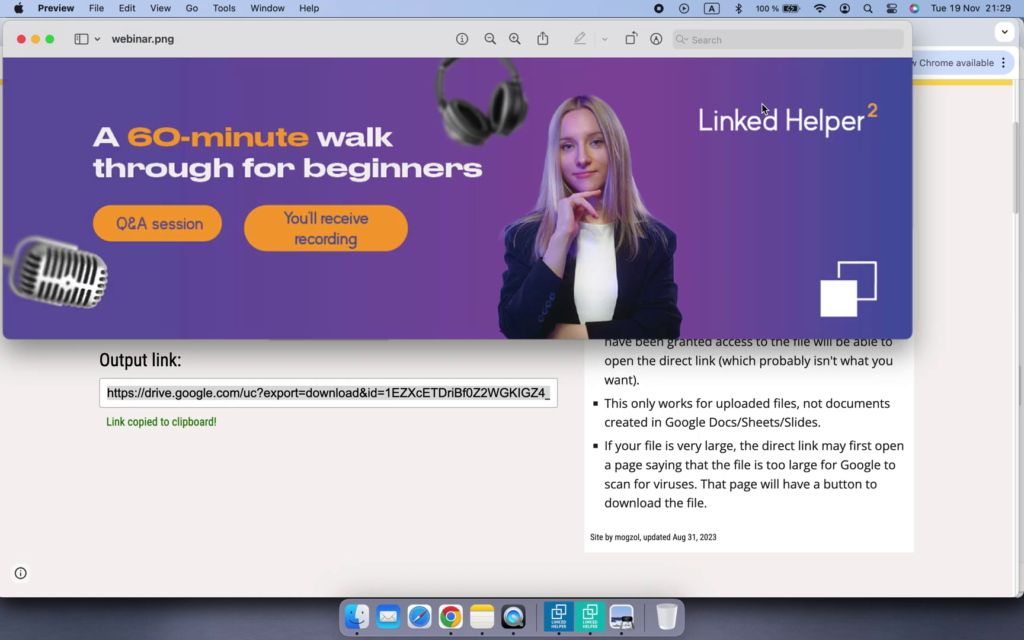
pyautogui.press('super+w')
# Step: Search 'image hostin', open Postimages, and upload webinar.png from the LH2 folder
pyautogui.press('super+t')
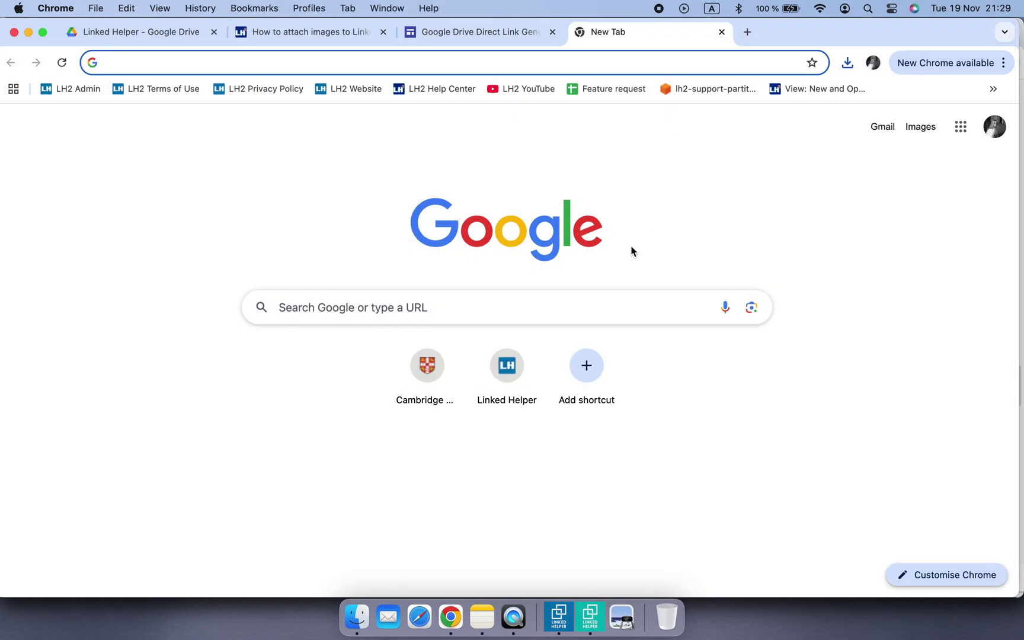
pyautogui.click(573, 313)
pyautogui.write('image hostin')
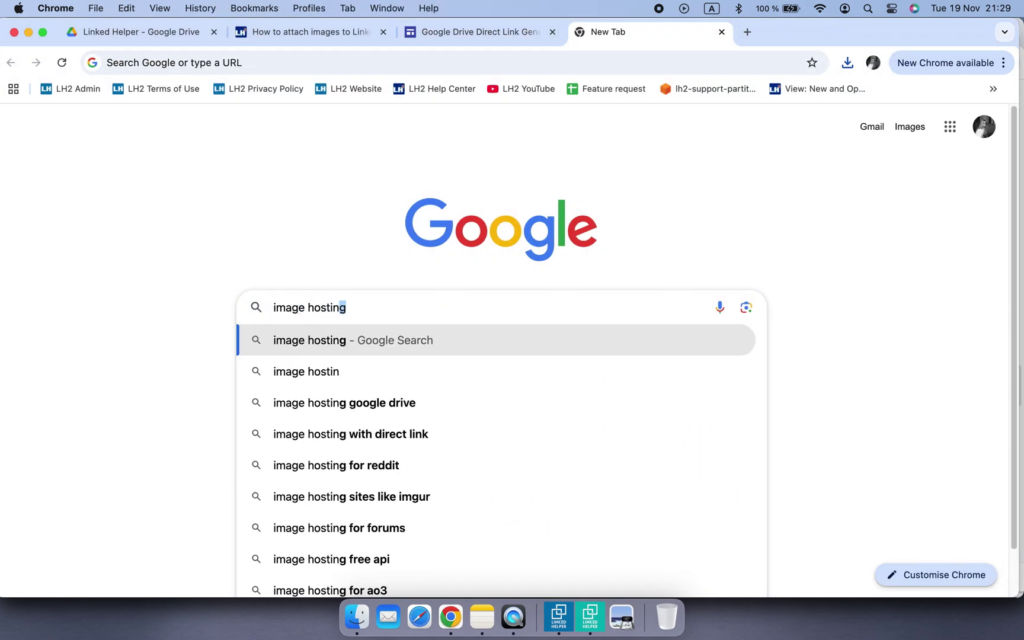
pyautogui.press('Return')
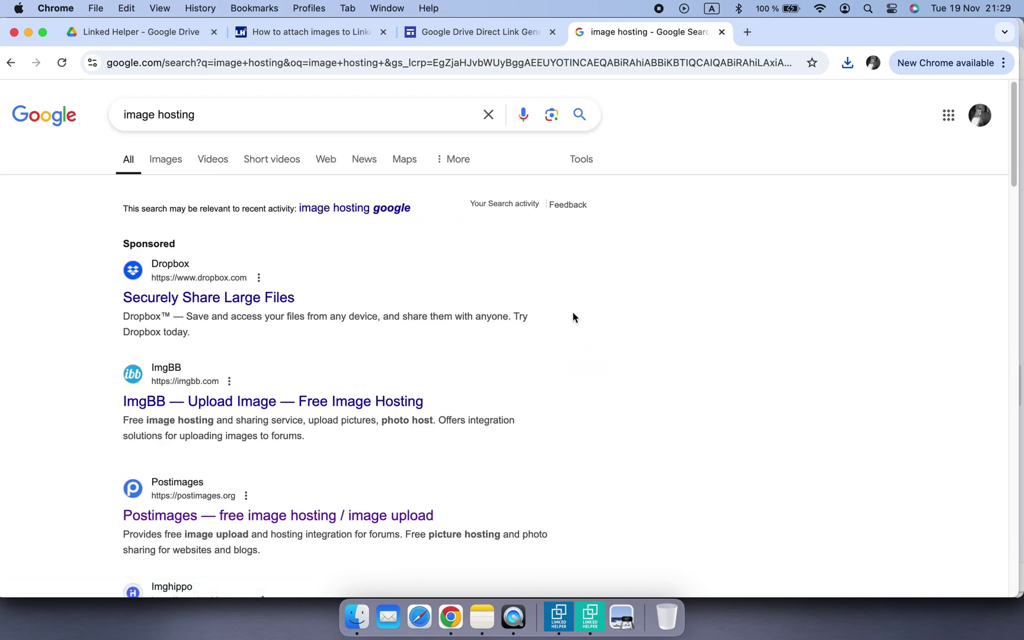
pyautogui.scroll(-5, 573, 317)
pyautogui.click(396, 347)
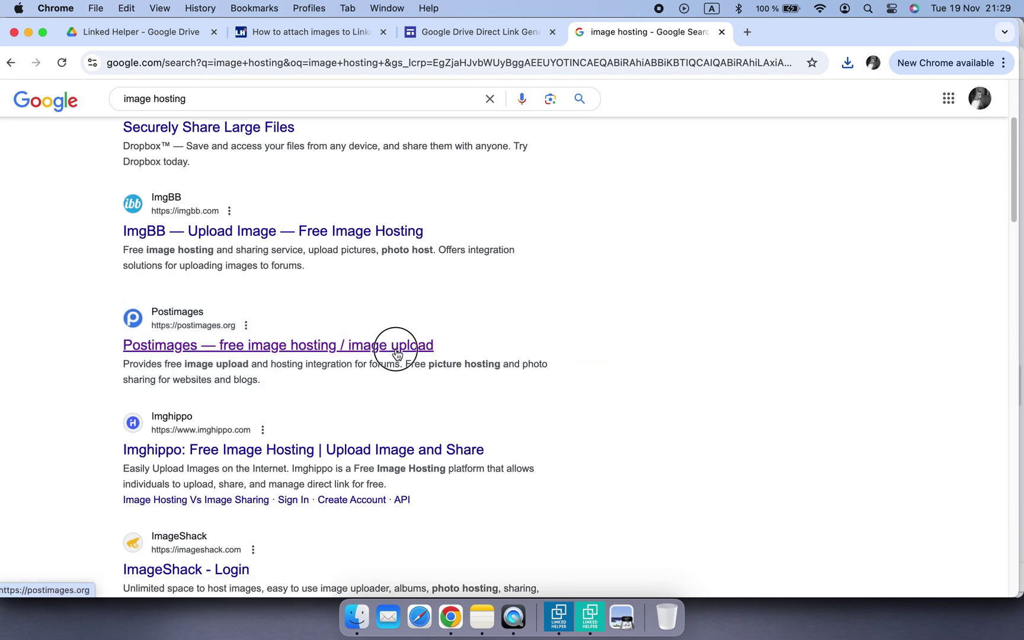
pyautogui.click(508, 365)
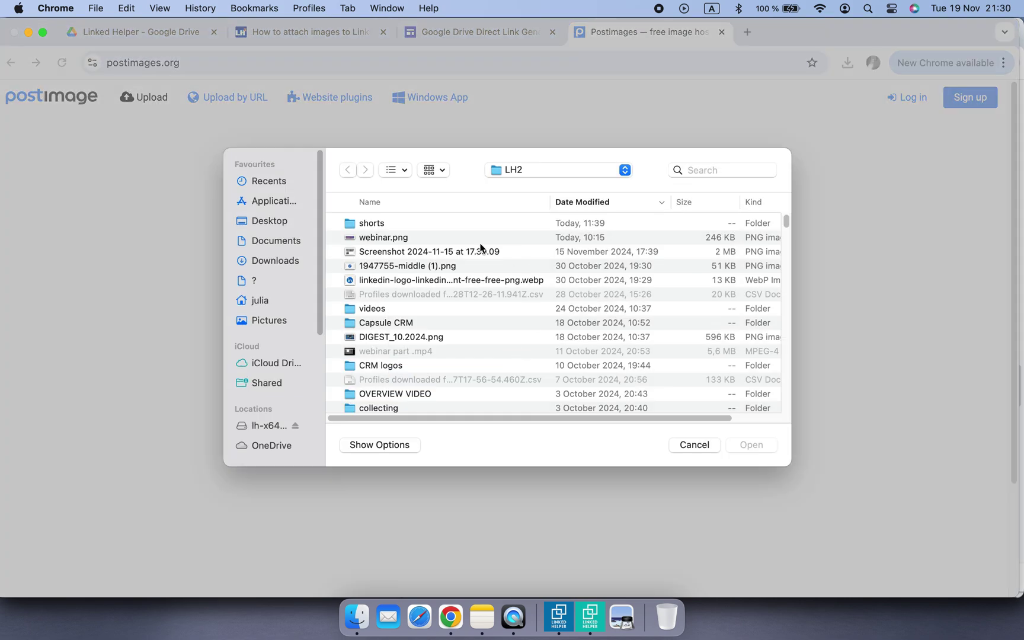
pyautogui.click(472, 240)
pyautogui.click(759, 444)
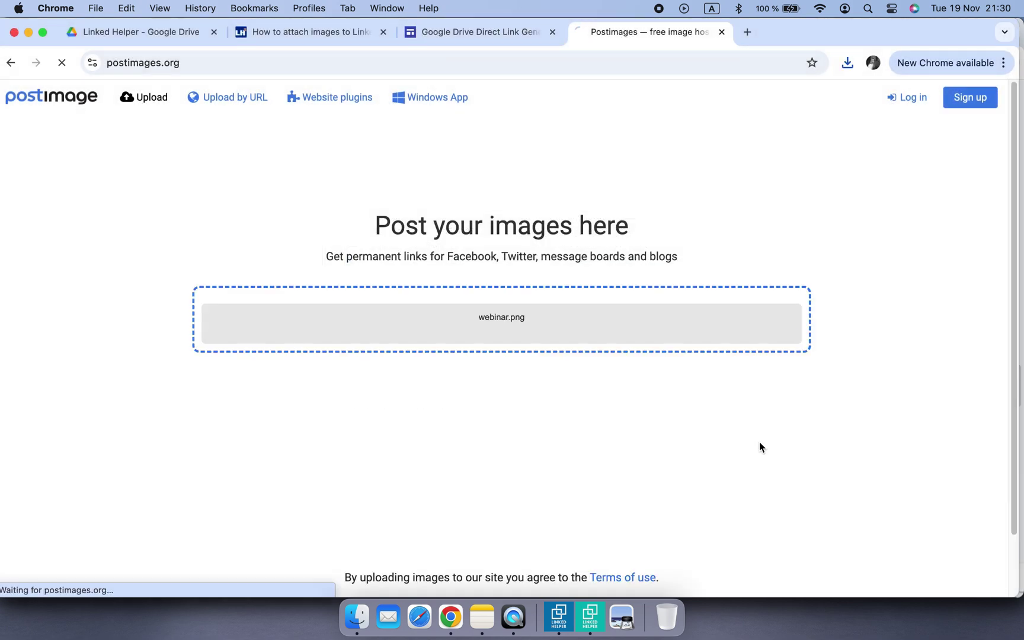
# Step: Paste the Postimages direct link into the note and label the first link 'Google Drive direct link - Knowledge base'
pyautogui.scroll(-2, 759, 442)
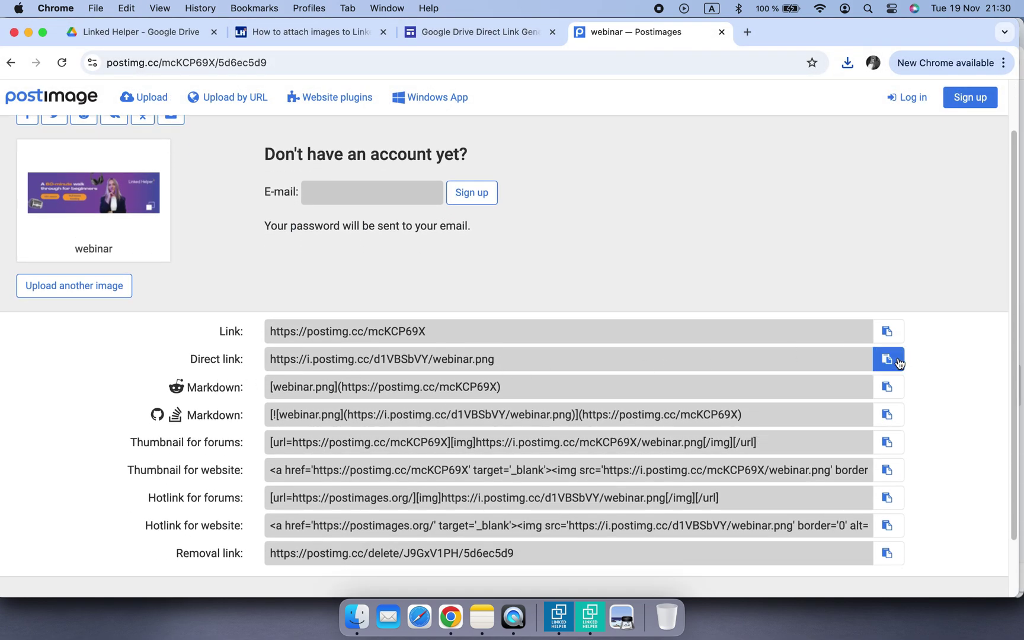
pyautogui.click(897, 363)
pyautogui.click(483, 610)
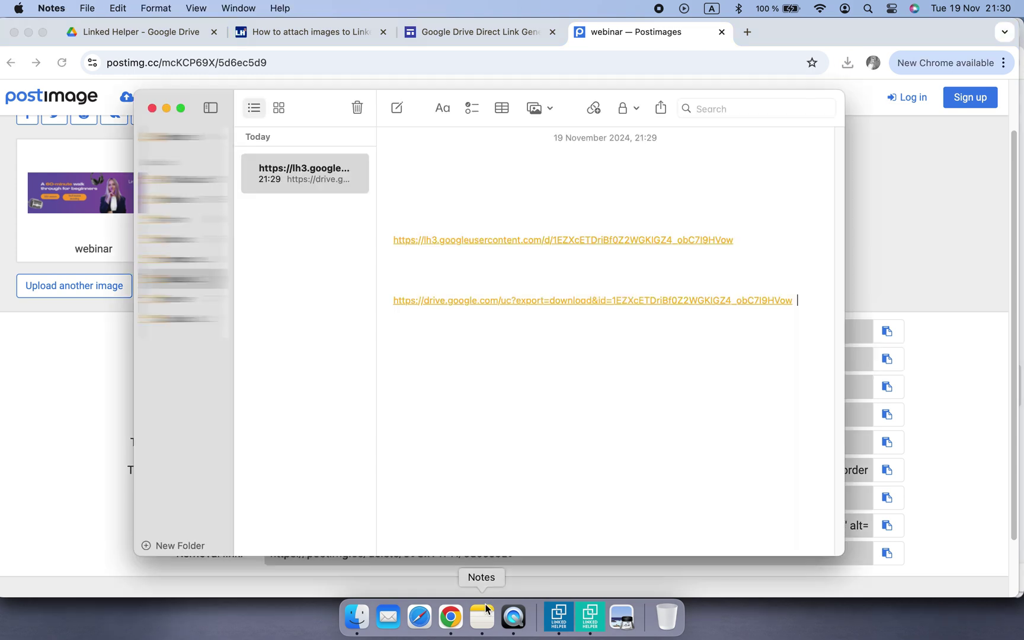
pyautogui.press('super+v')
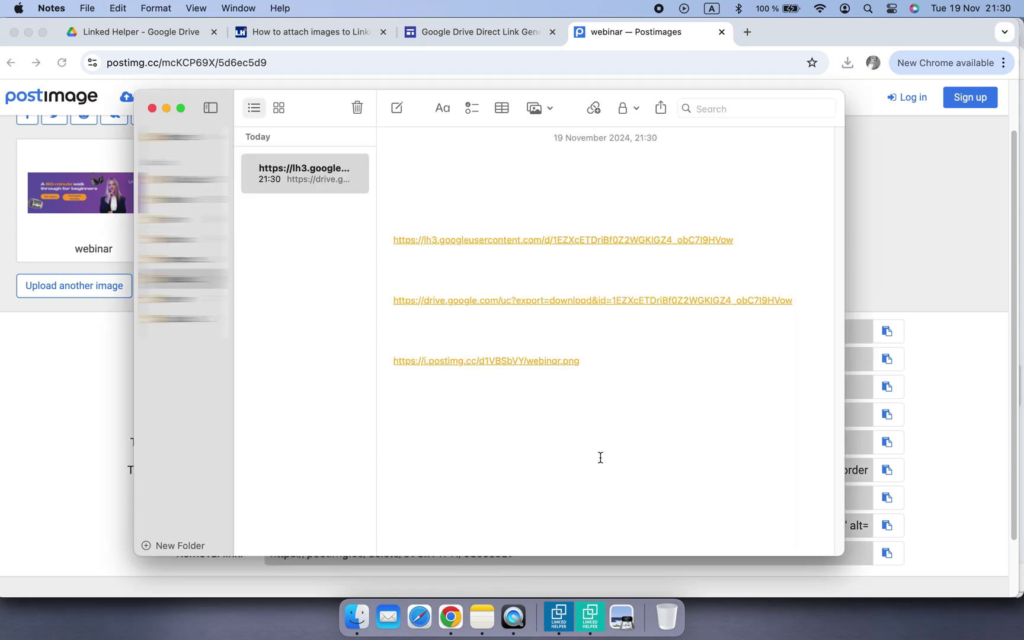
pyautogui.click(403, 222)
pyautogui.write('Google Drive direct link')
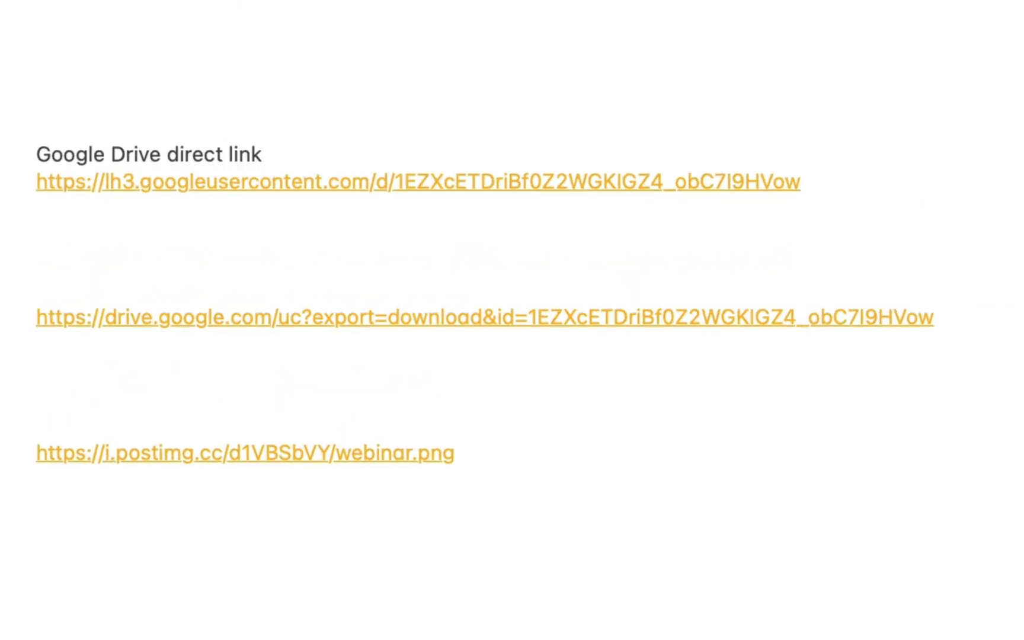
pyautogui.write(' - Knowledge base')
# Step: Label the second link 'Google Drive direct link - Direct link generator' and the third 'Image hosting - Postimage'
pyautogui.click(41, 289)
pyautogui.write('Google Drive direct link - ')
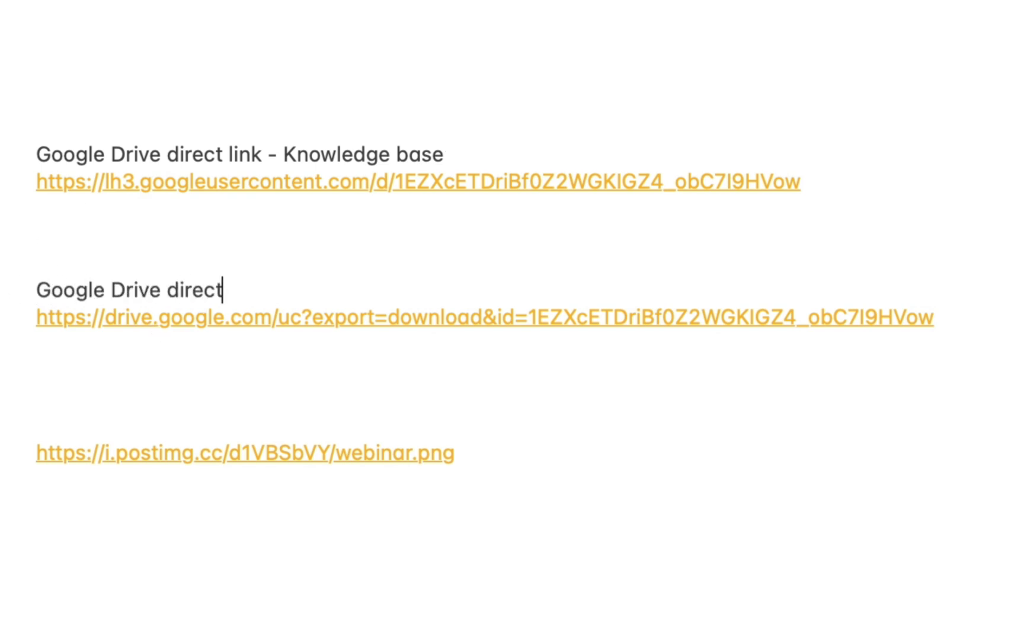
pyautogui.write('Direct link generator')
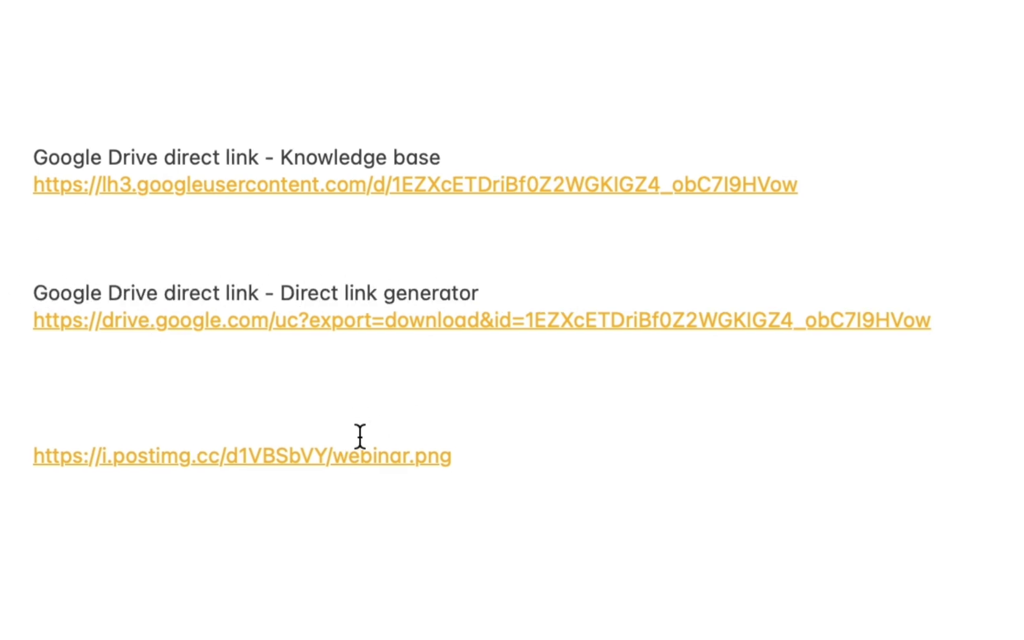
pyautogui.click(359, 435)
pyautogui.write('Image hosting - Postimage')
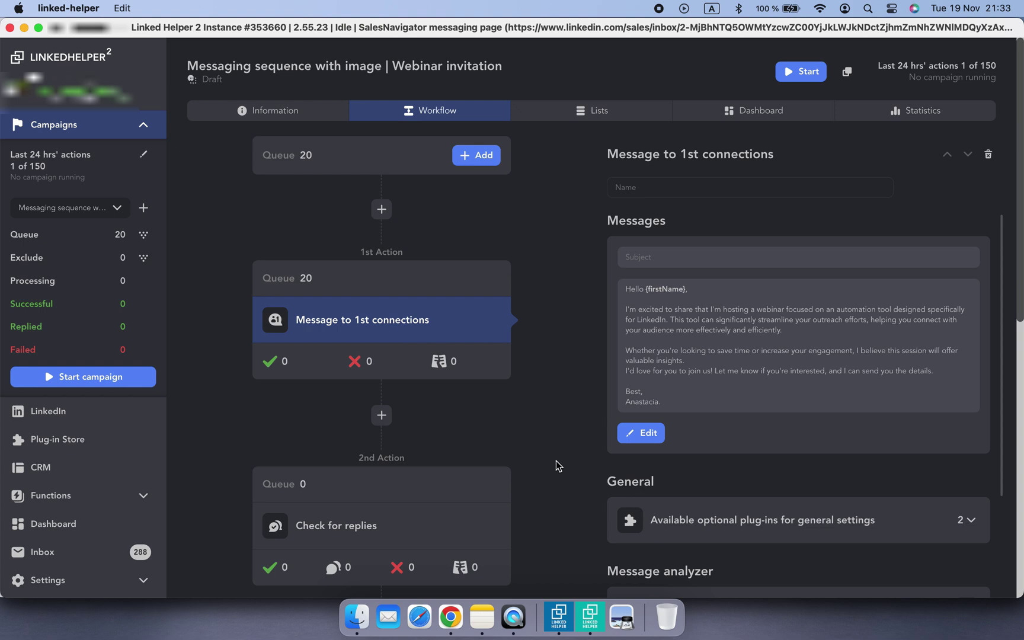
# Step: Select all 20 queued profiles in the Lists tab and save them as CSV to the LH2 folder
pyautogui.click(556, 116)
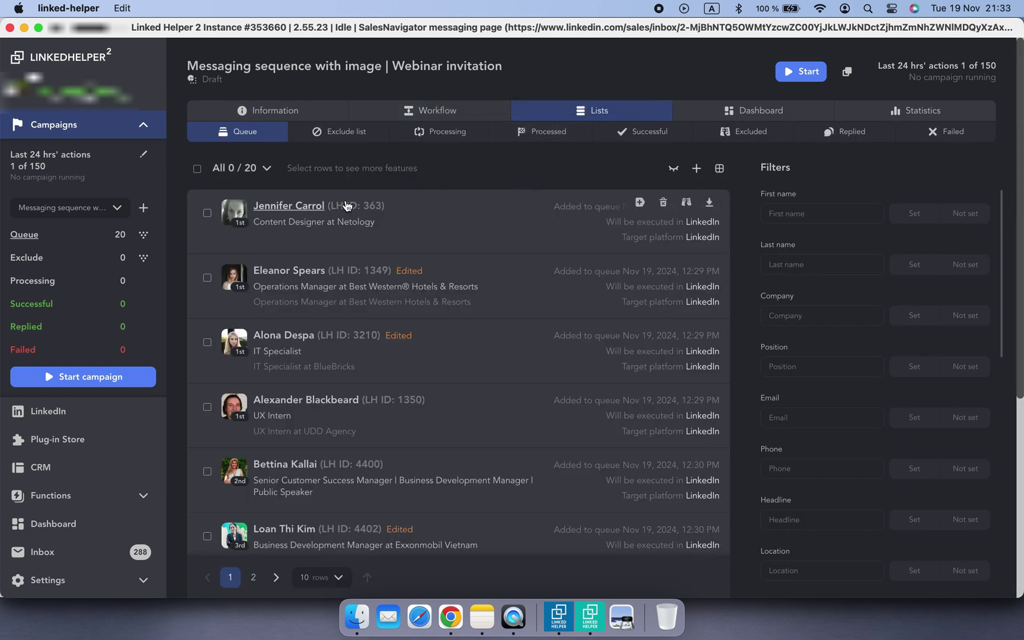
pyautogui.click(197, 169)
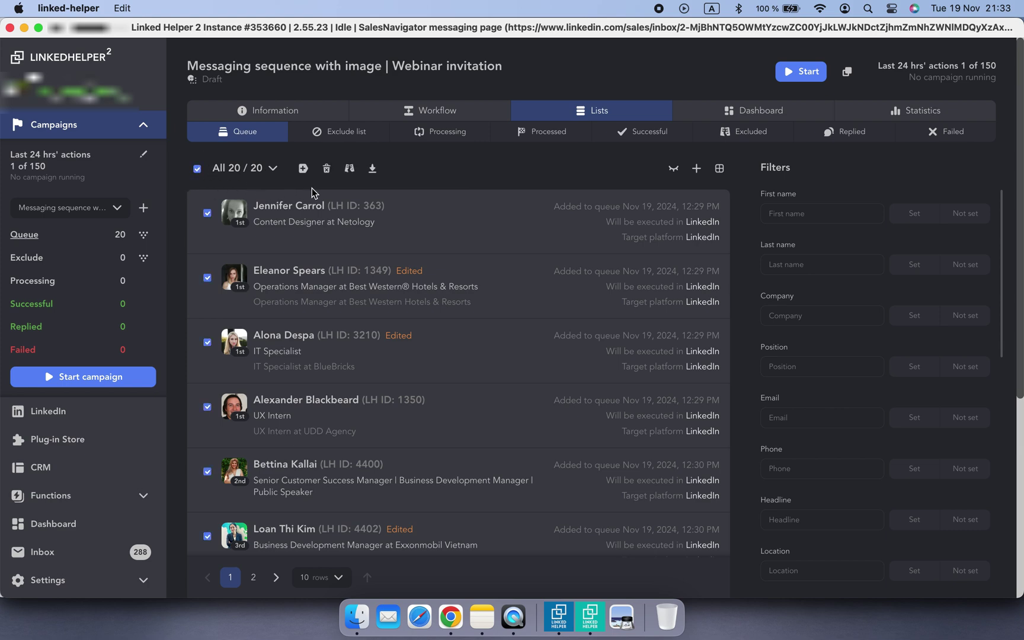
pyautogui.click(374, 178)
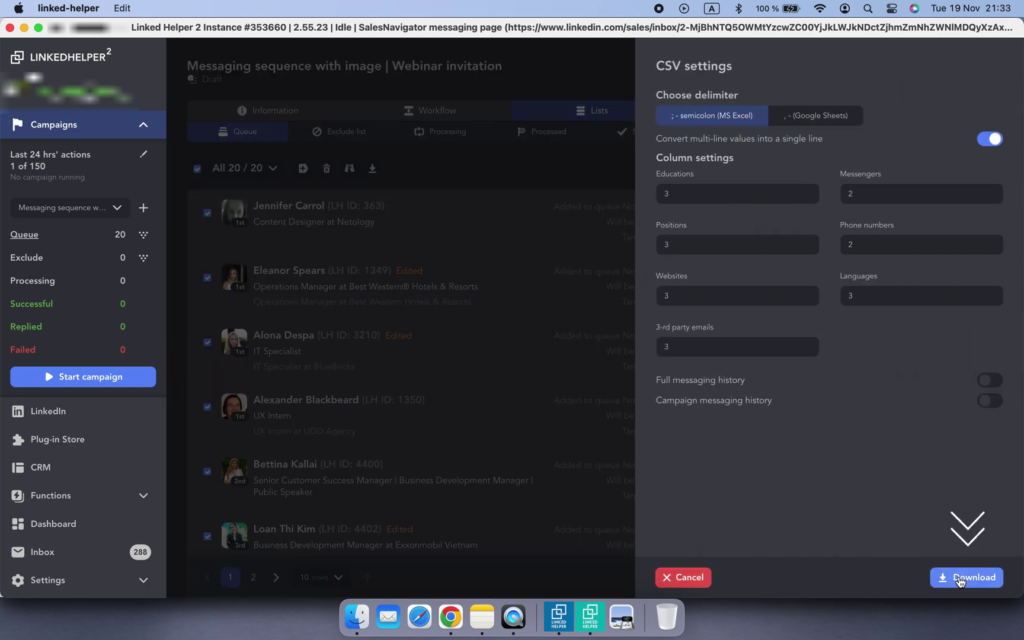
pyautogui.click(960, 579)
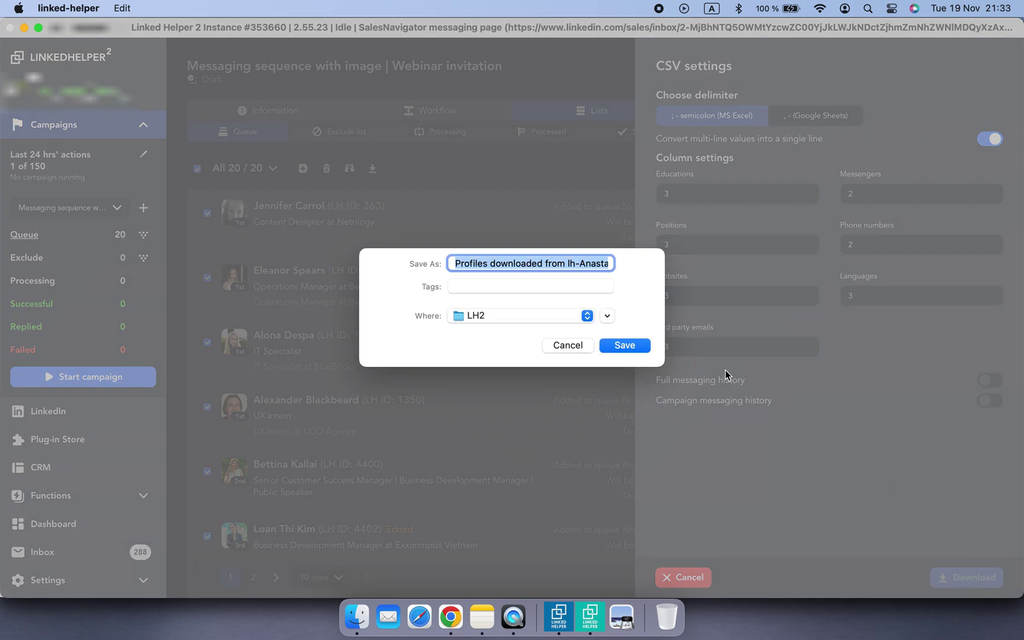
pyautogui.click(608, 343)
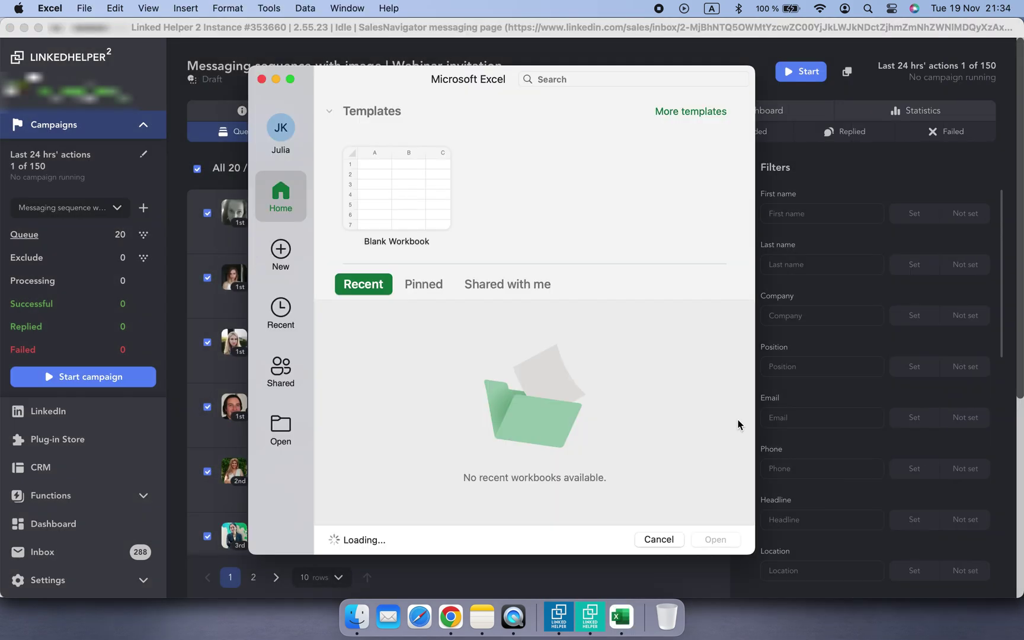
# Step: Import the downloaded profiles CSV into a new blank workbook via Data > Get Data > Text/CSV
pyautogui.click(720, 540)
pyautogui.click(272, 50)
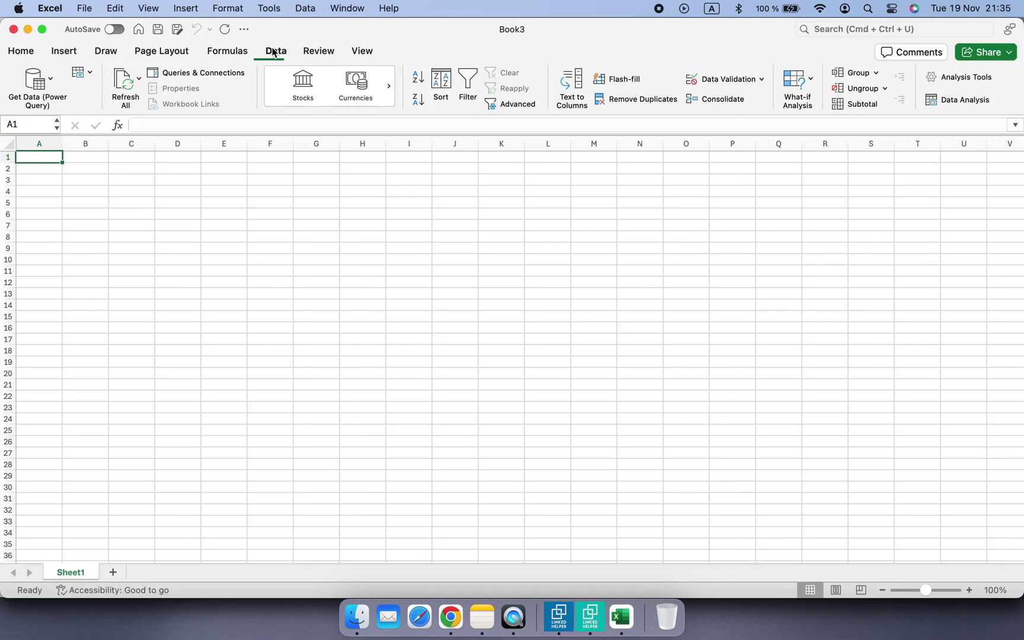
pyautogui.click(48, 82)
pyautogui.click(58, 103)
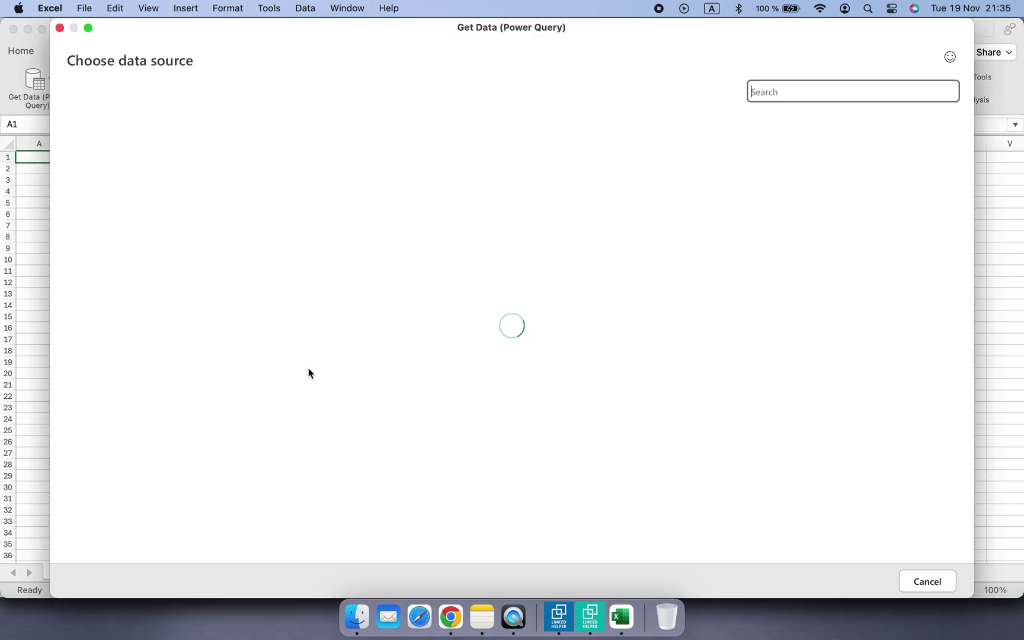
pyautogui.click(382, 228)
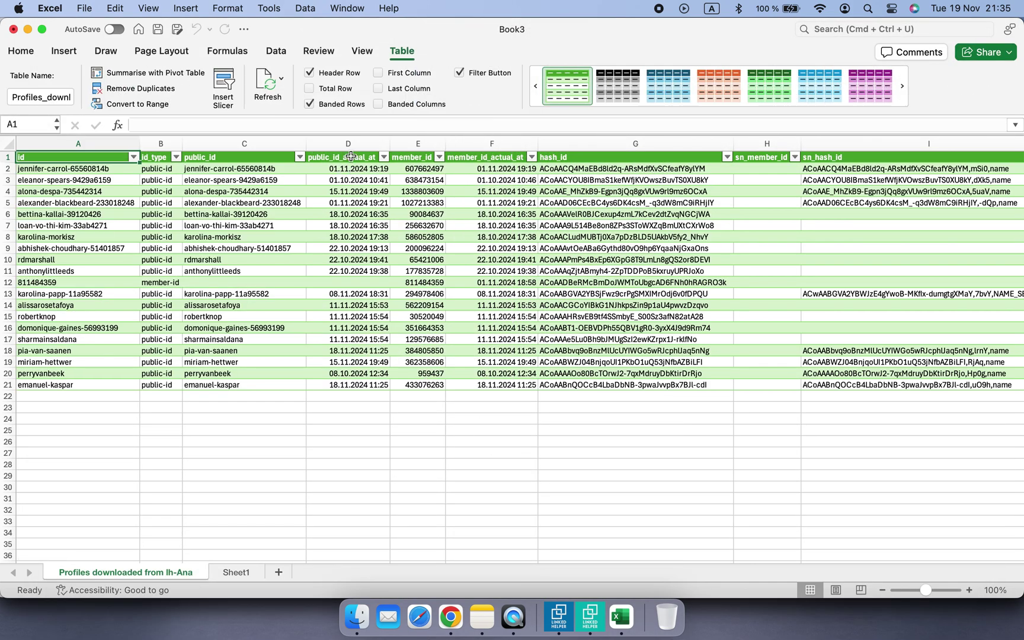
# Step: Insert a new column D headed image_webinar before public_id_actual_at
pyautogui.click(347, 143)
pyautogui.rightClick(314, 143)
pyautogui.click(343, 222)
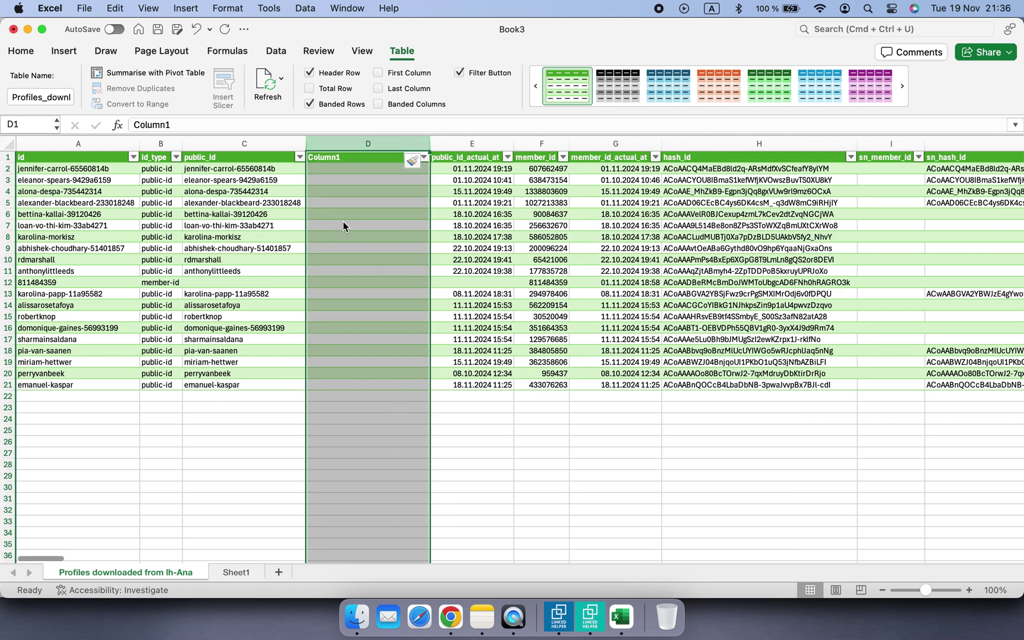
pyautogui.click(363, 156)
pyautogui.write('i')
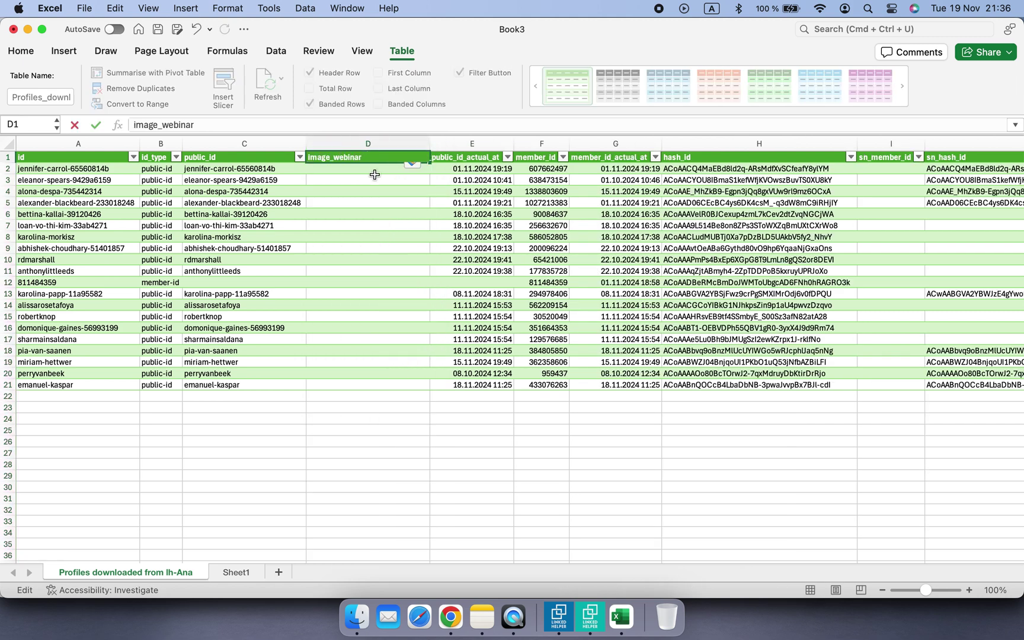
pyautogui.write('mage_webinar')
pyautogui.press('Return')
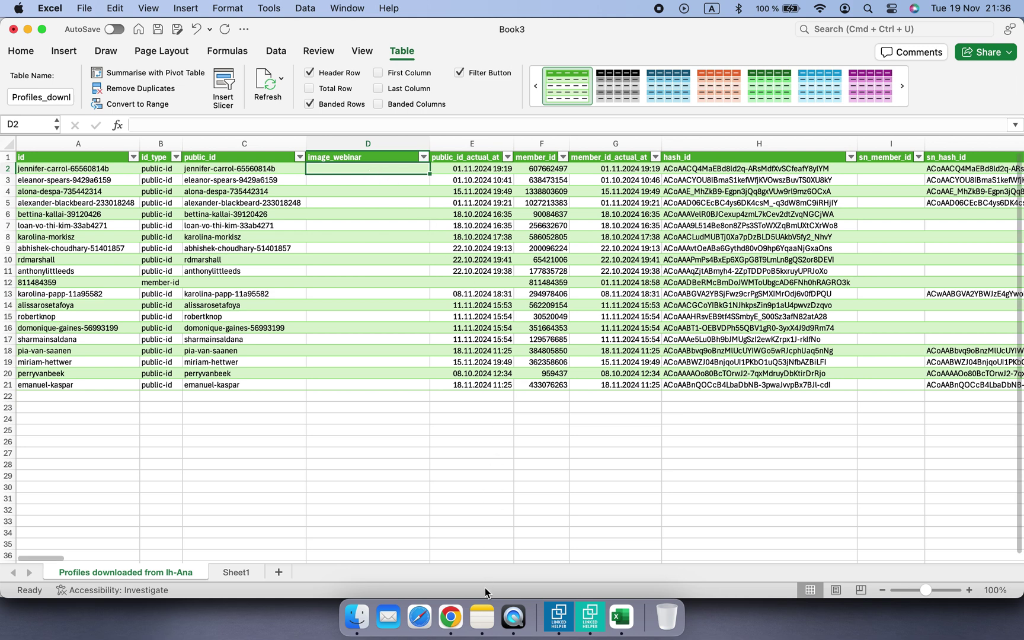
# Step: Fill the image_webinar column rows 2 to 21 with the Postimages webinar.png link
pyautogui.click(481, 616)
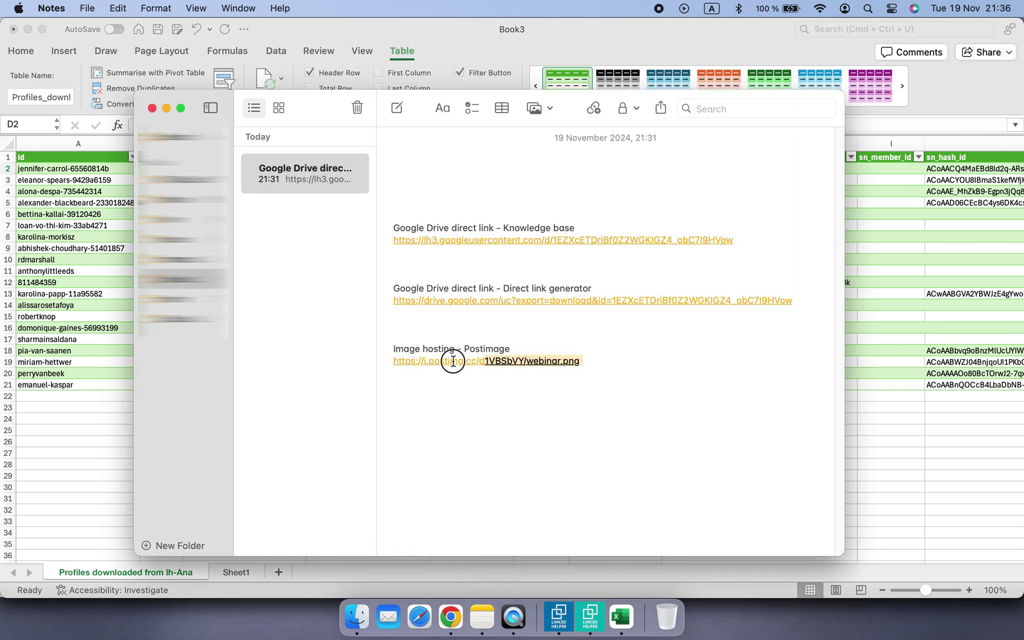
pyautogui.moveTo(452, 361); pyautogui.dragTo(384, 366)
pyautogui.press('super+c')
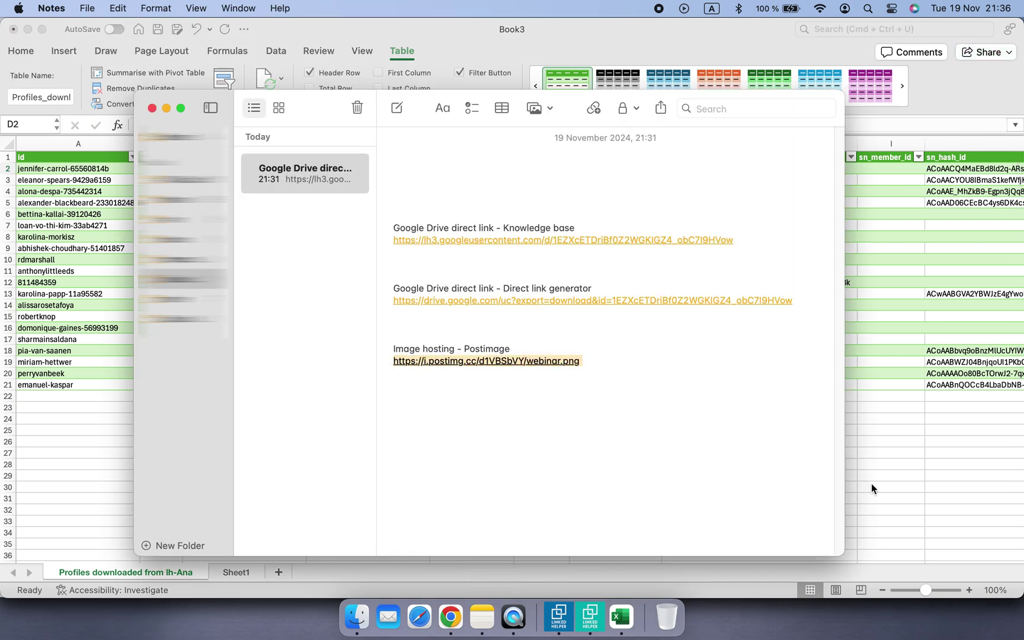
pyautogui.press('super+Tab')
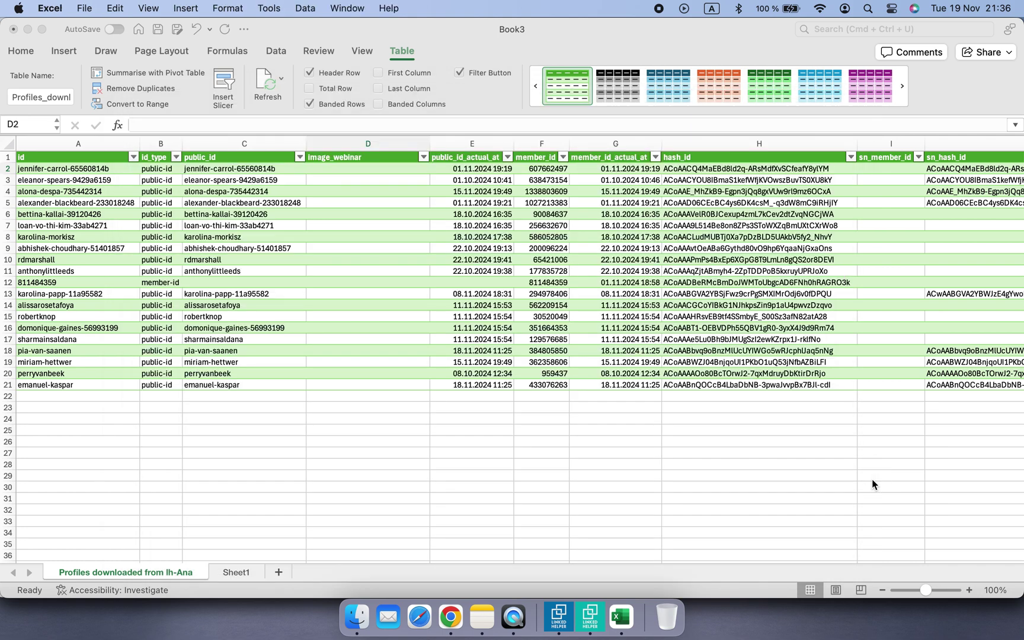
pyautogui.press('super+v')
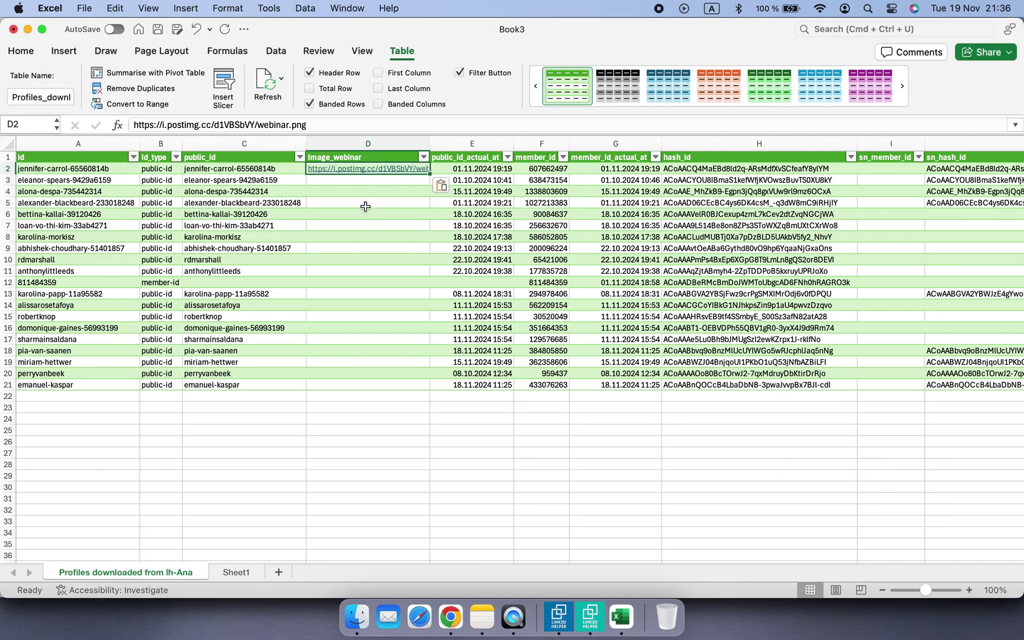
pyautogui.click(379, 181)
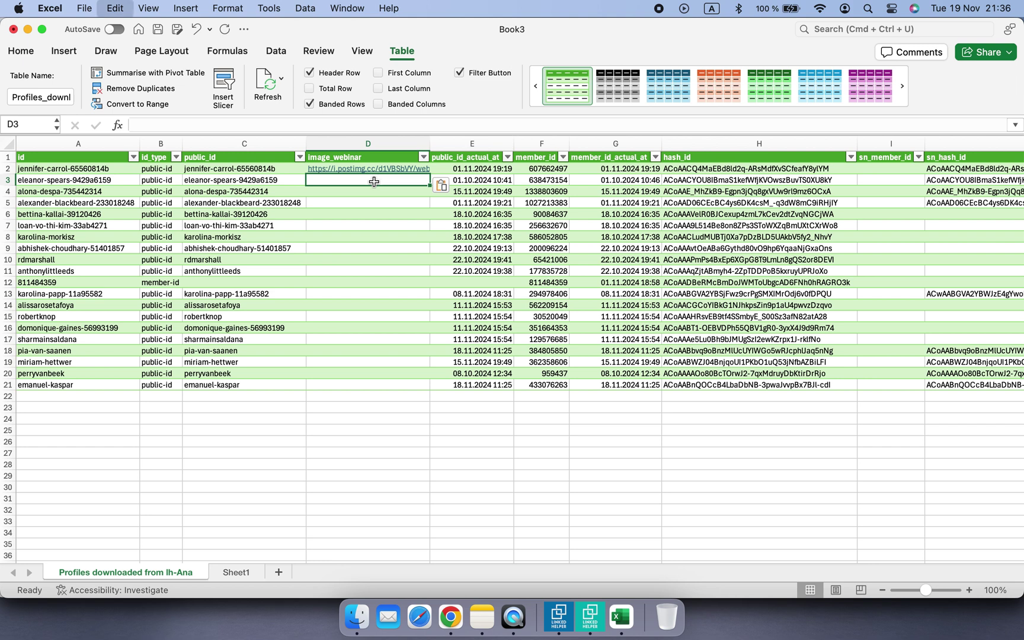
pyautogui.press('super+v')
pyautogui.click(368, 193)
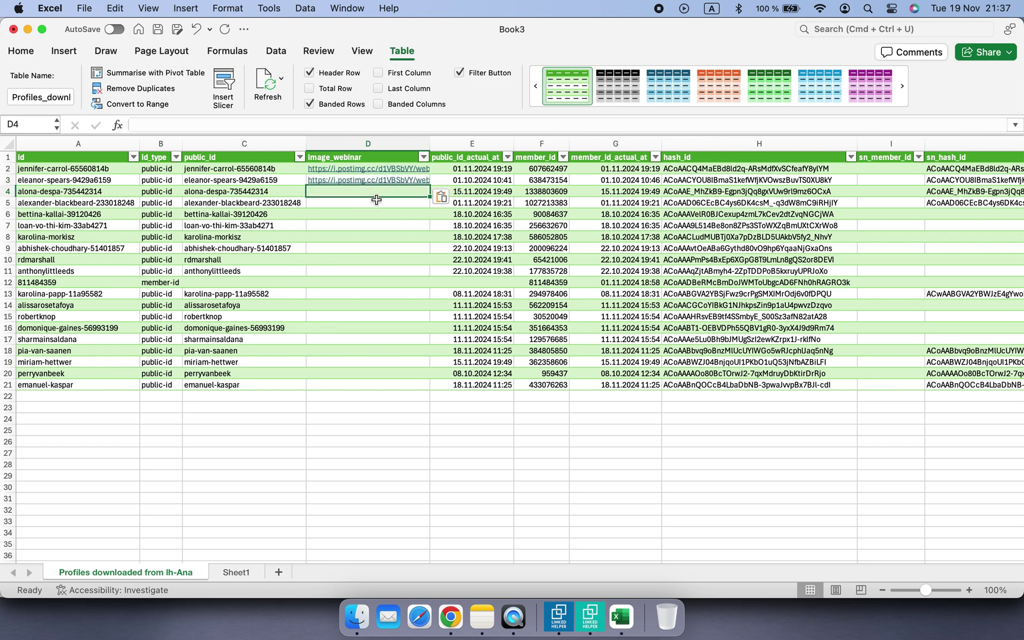
pyautogui.press('super+v')
pyautogui.moveTo(428, 195); pyautogui.dragTo(427, 386)
pyautogui.click(353, 462)
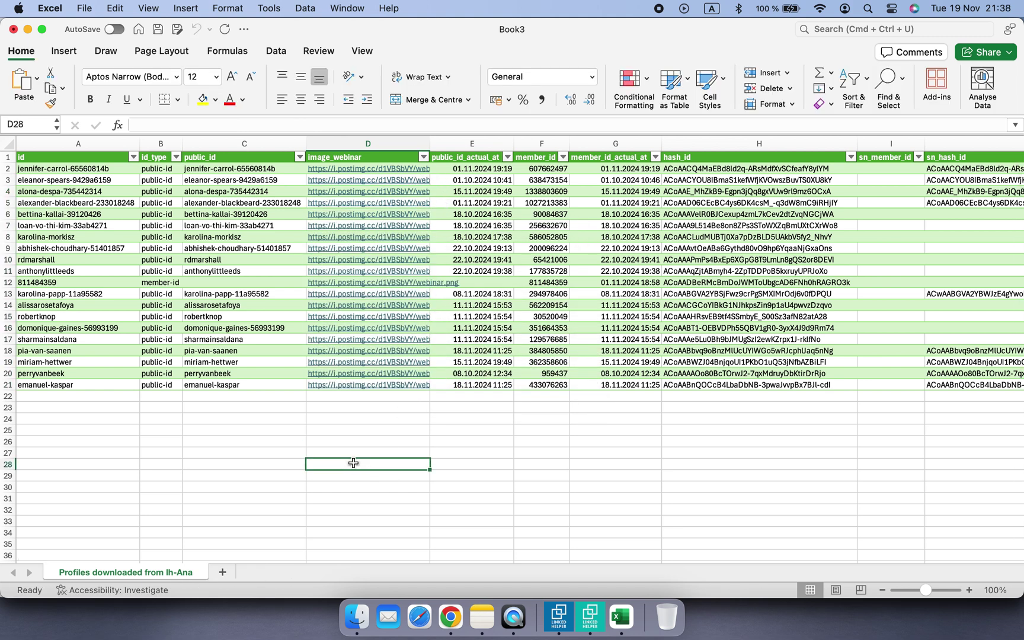
# Step: Save the Excel profile table as a CSV UTF-8 (Comma-delimited) file named image_webinar
pyautogui.click(83, 7)
pyautogui.click(89, 133)
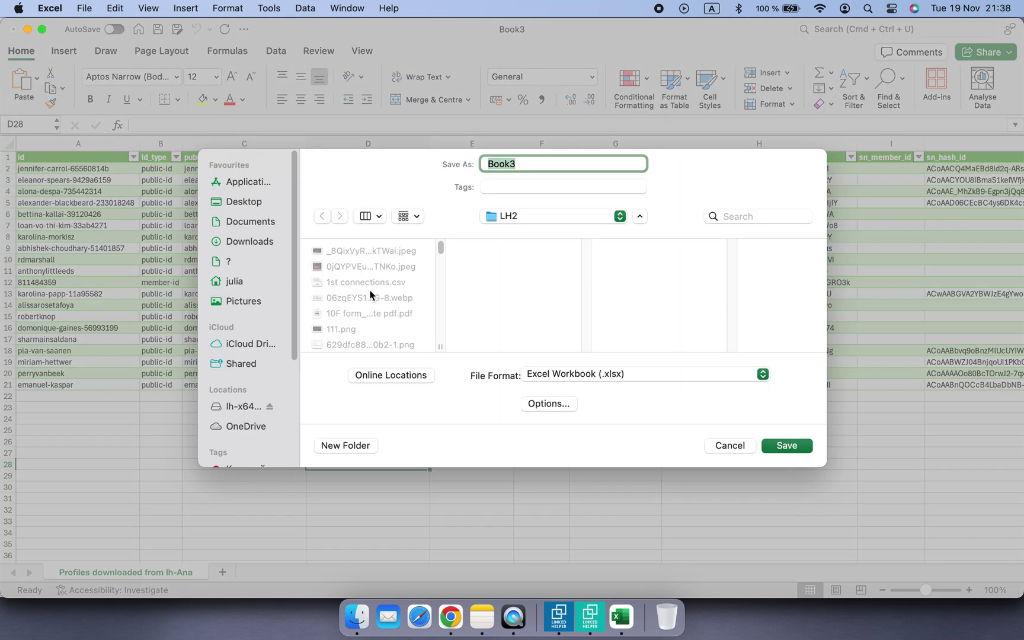
pyautogui.click(589, 380)
pyautogui.click(683, 433)
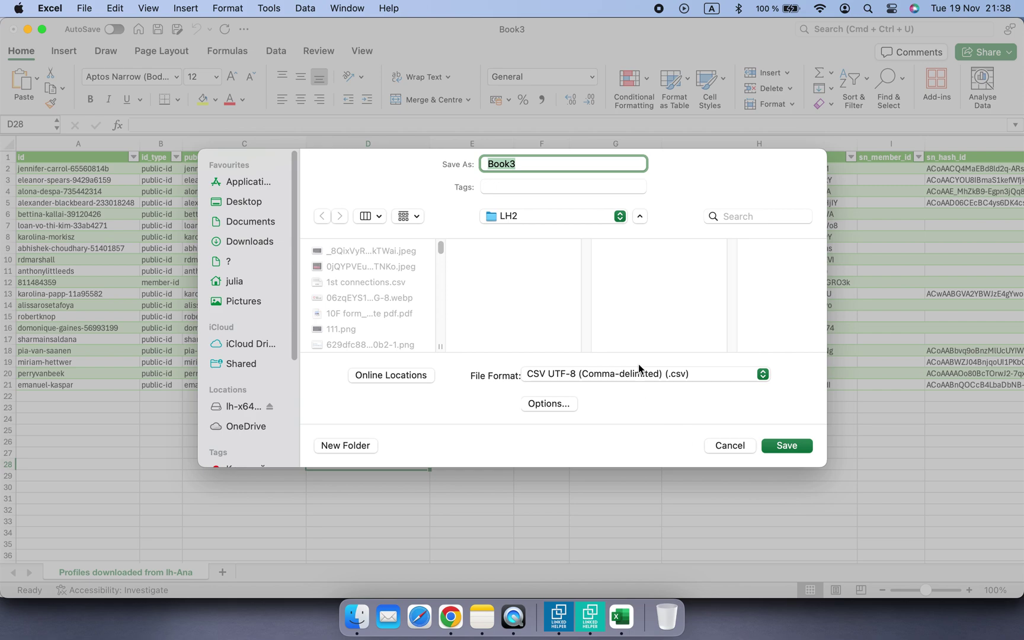
pyautogui.write('im')
pyautogui.click(786, 445)
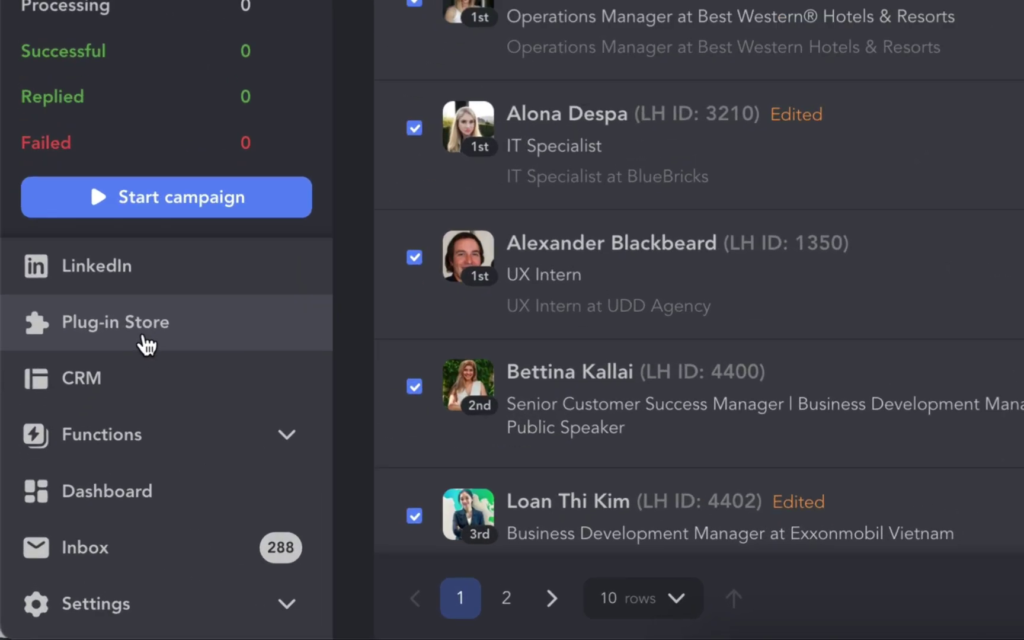
# Step: Filter the Plug-in Store to Message actions extensions, showing Attach personalized images and Custom template variables
pyautogui.click(144, 337)
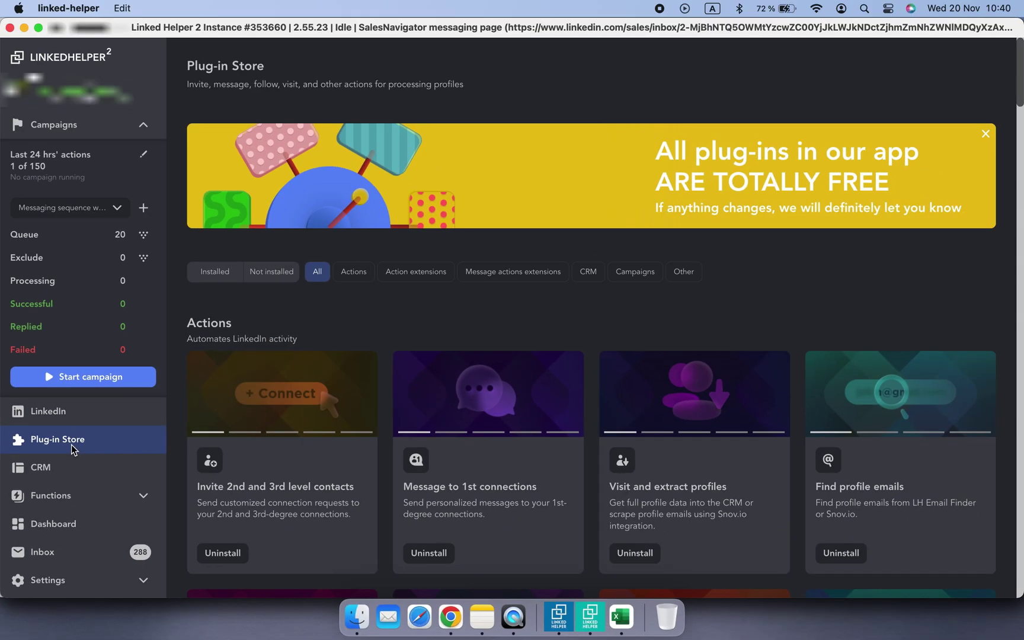
pyautogui.click(521, 273)
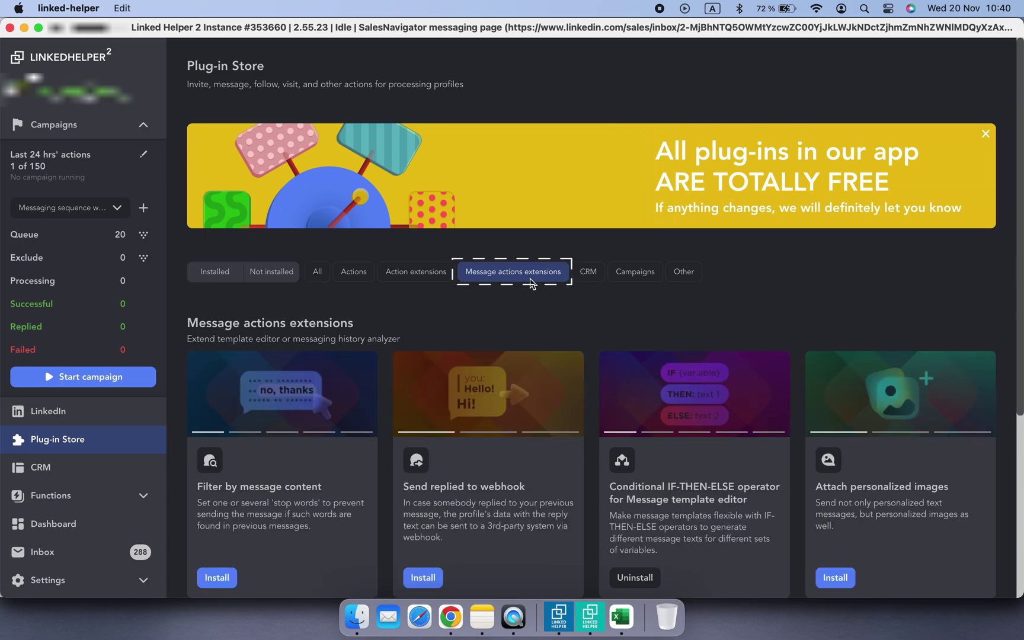
pyautogui.scroll(-5, 917, 385)
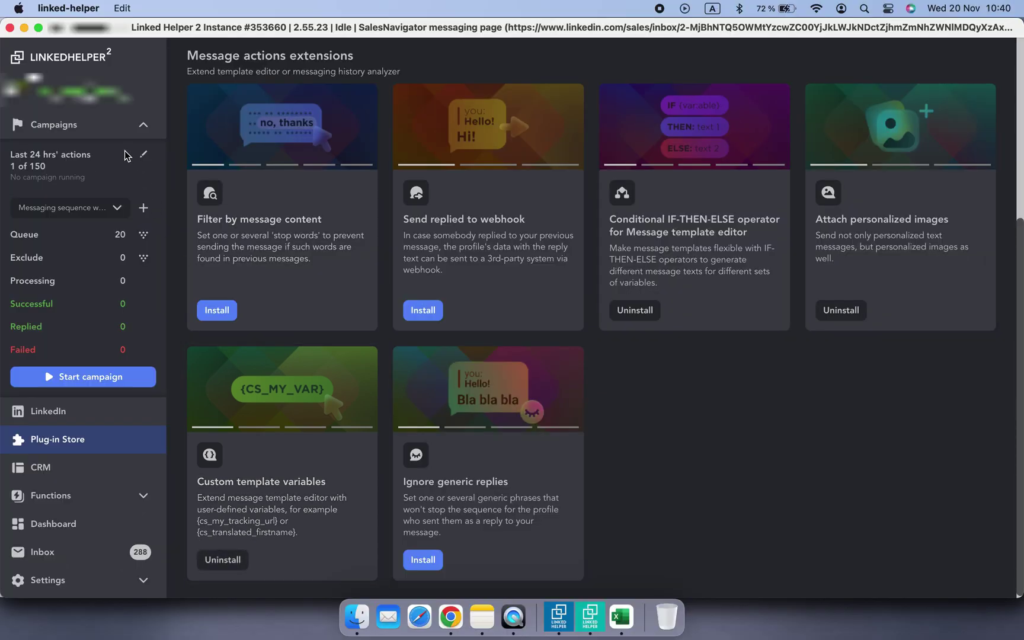
# Step: Load image_webinar.csv into the campaign queue's custom variables upload and proceed to column mapping
pyautogui.click(69, 131)
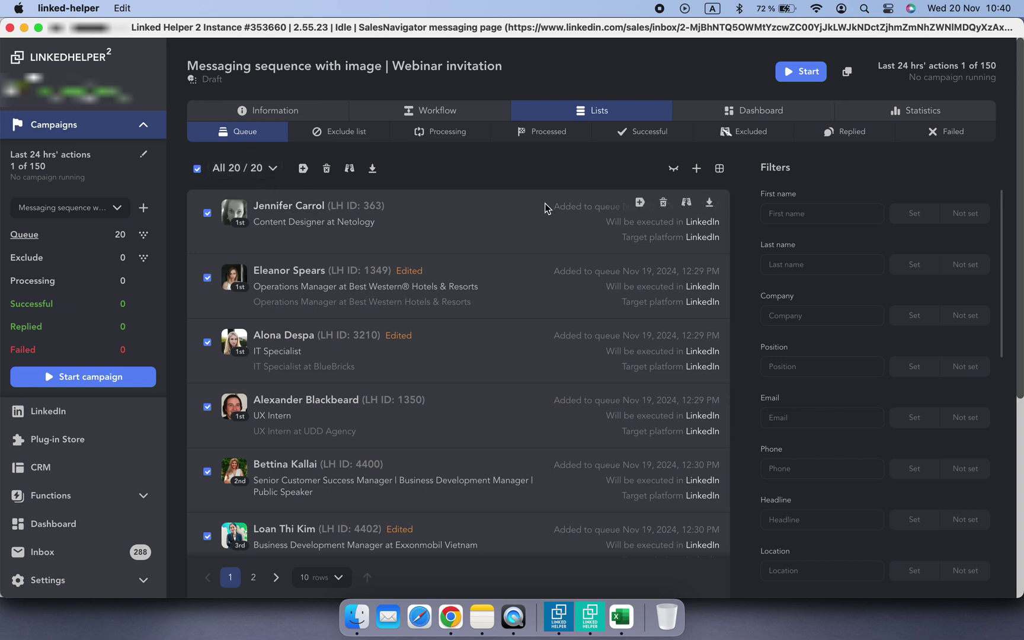
pyautogui.click(719, 169)
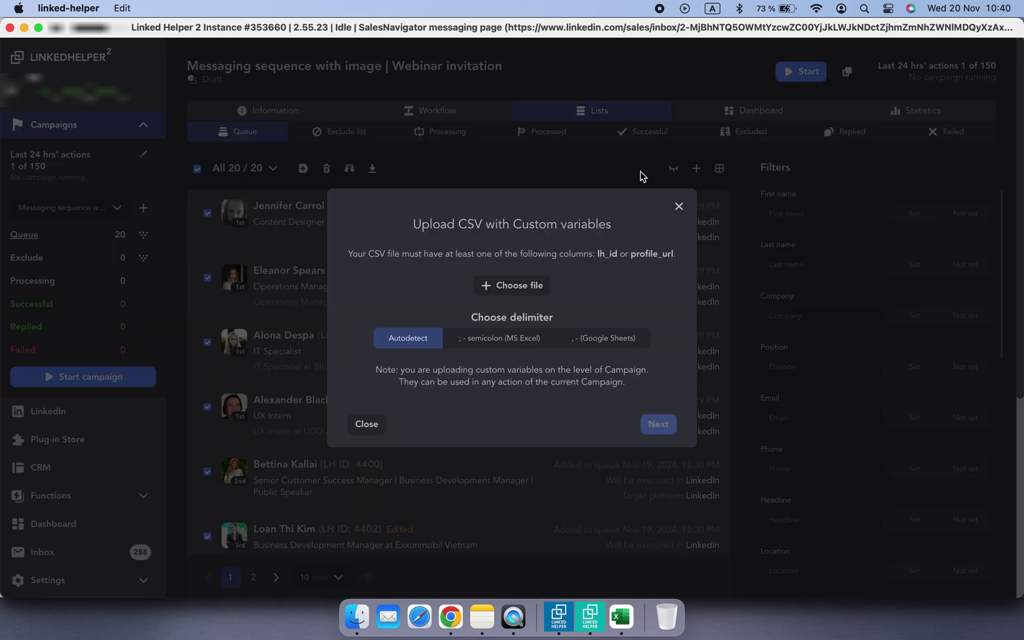
pyautogui.click(508, 286)
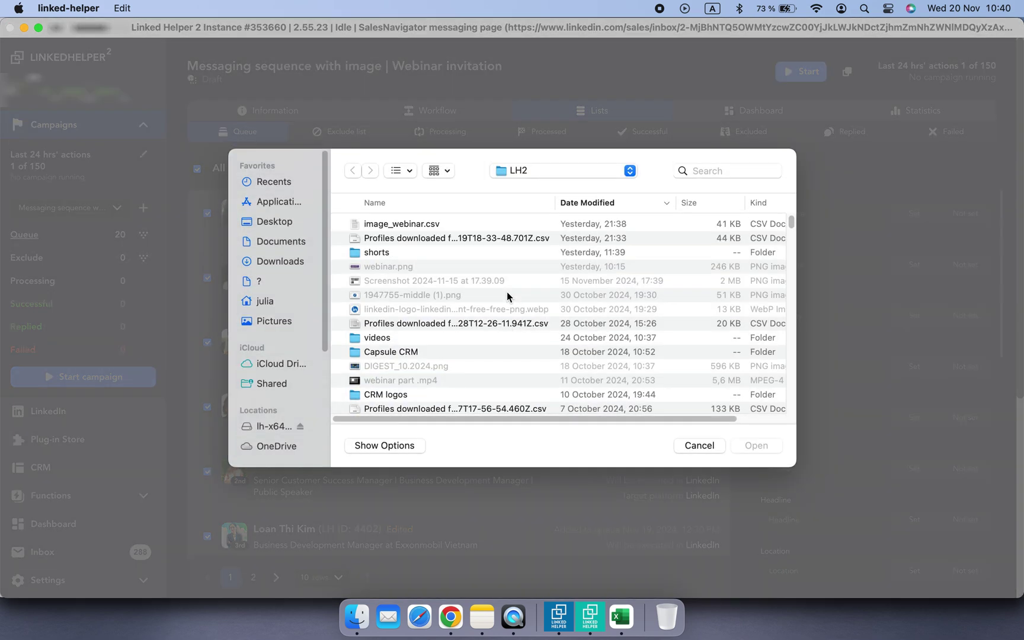
pyautogui.click(467, 225)
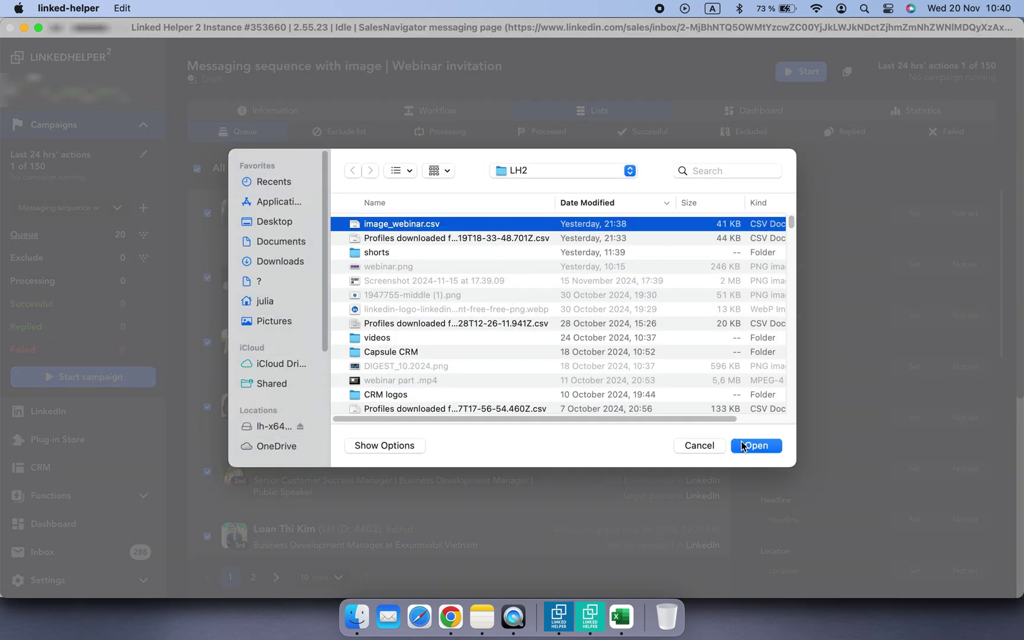
pyautogui.click(743, 446)
pyautogui.click(660, 431)
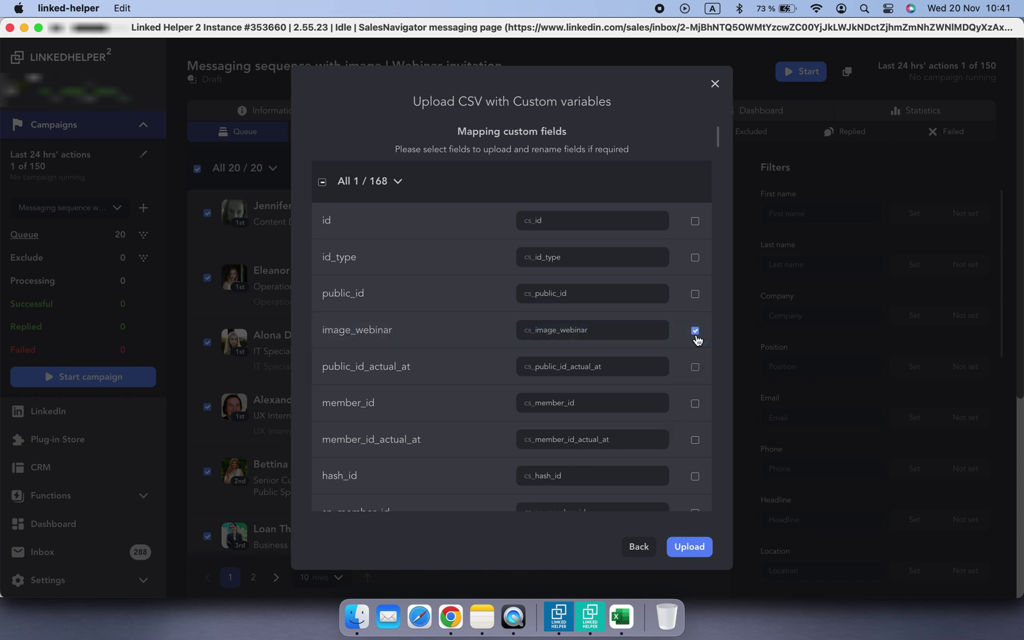
# Step: Upload the ticked image_webinar column as a custom variable and review the queued profiles
pyautogui.click(690, 549)
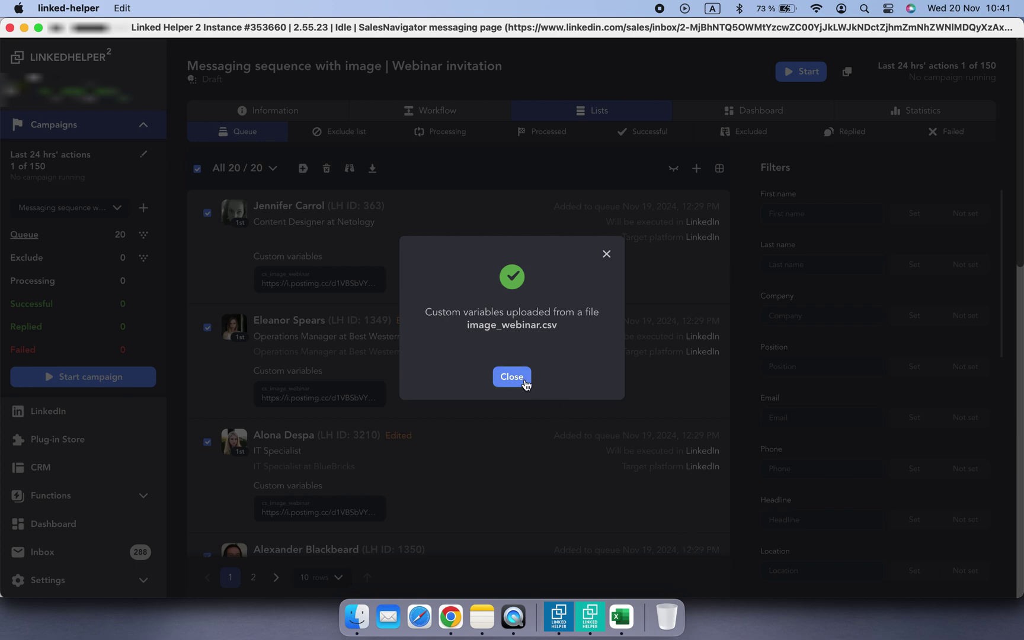
pyautogui.click(511, 376)
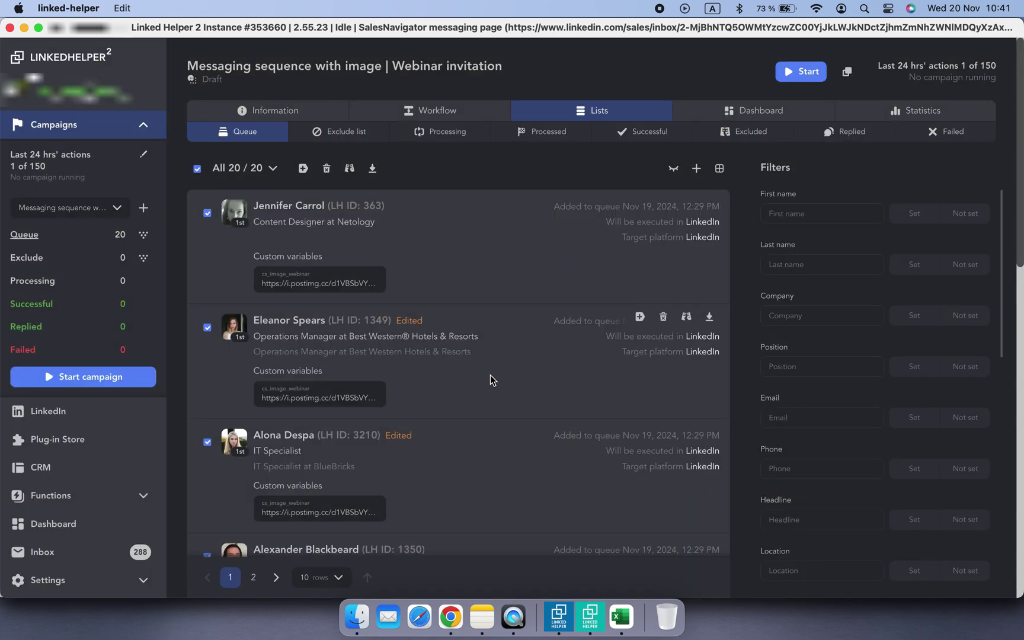
pyautogui.scroll(-10, 485, 385)
pyautogui.scroll(-3, 484, 384)
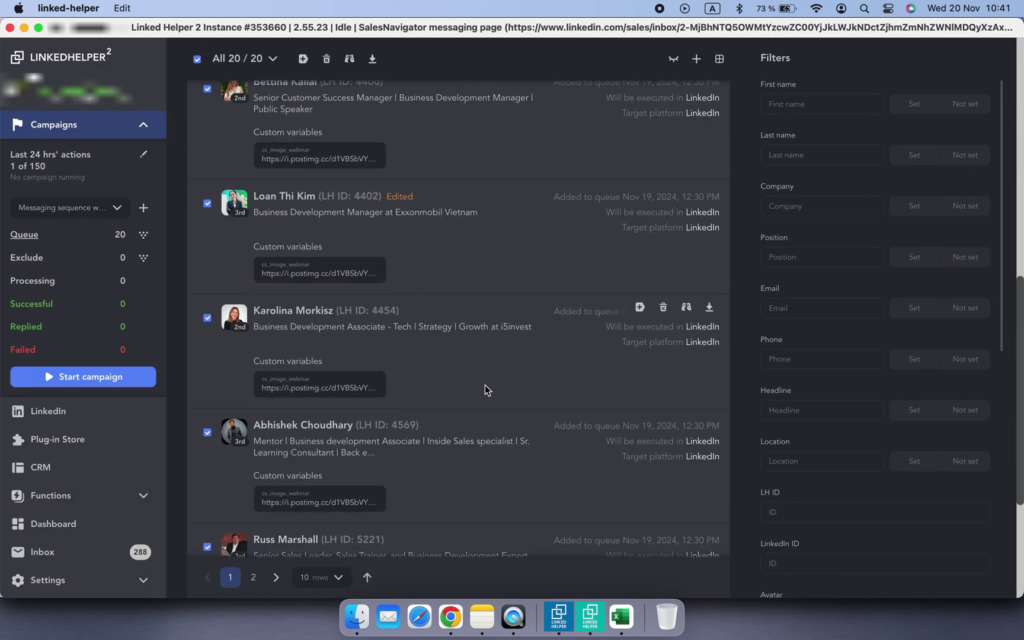
pyautogui.scroll(10, 484, 384)
# Step: In the Message to 1st connections template, attach the image from the cs_image_webinar custom variable
pyautogui.click(413, 115)
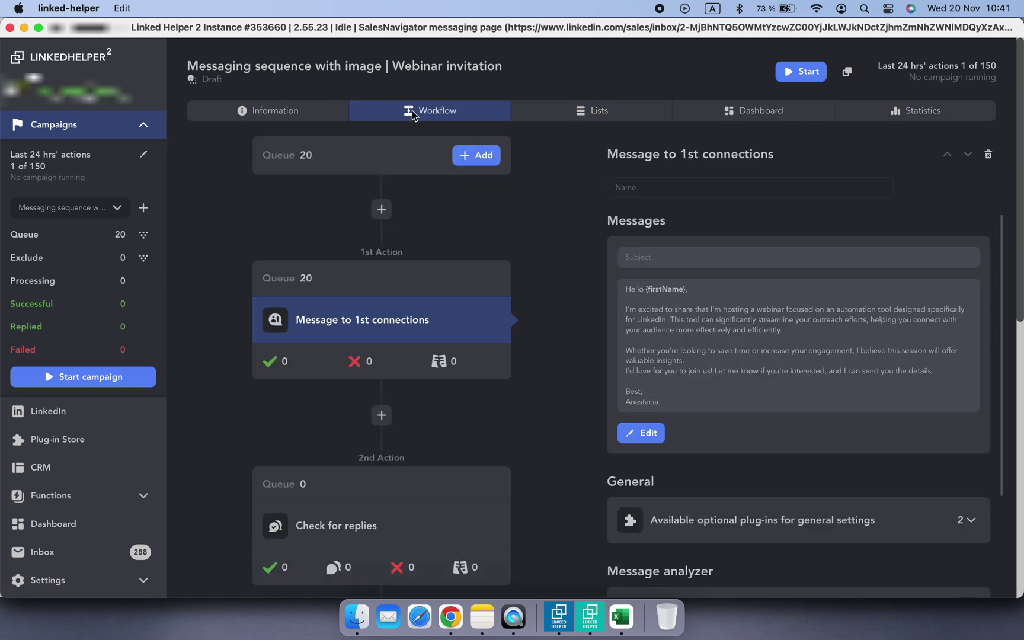
pyautogui.click(732, 397)
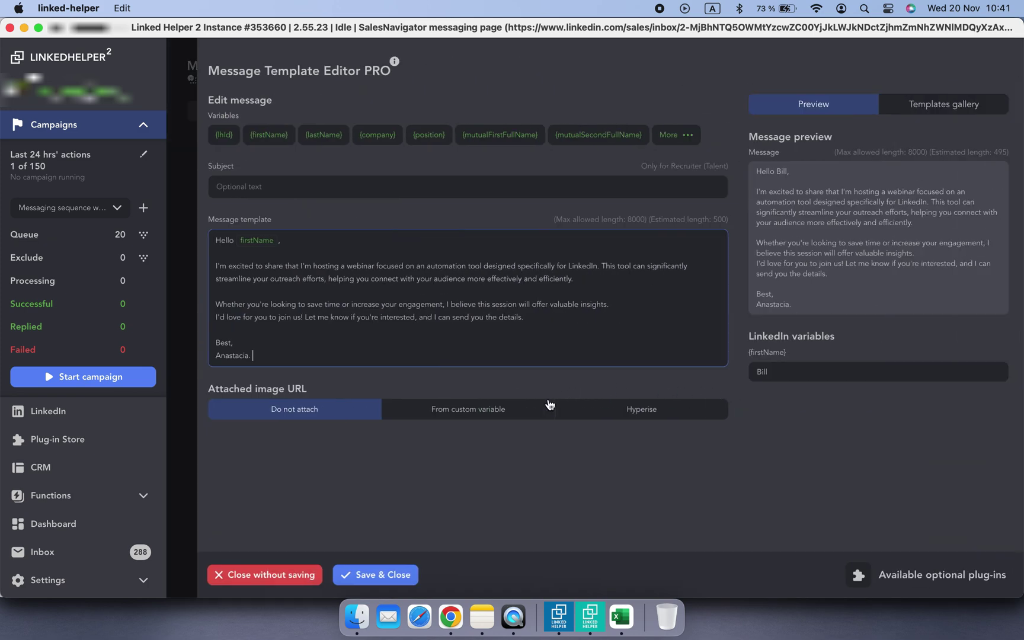
pyautogui.click(536, 416)
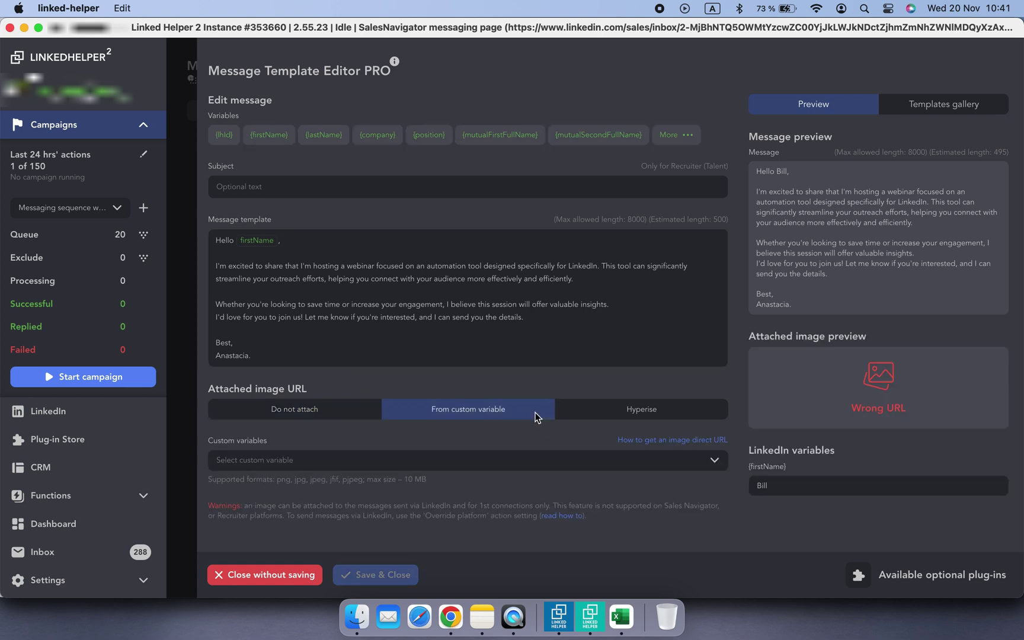
pyautogui.click(504, 470)
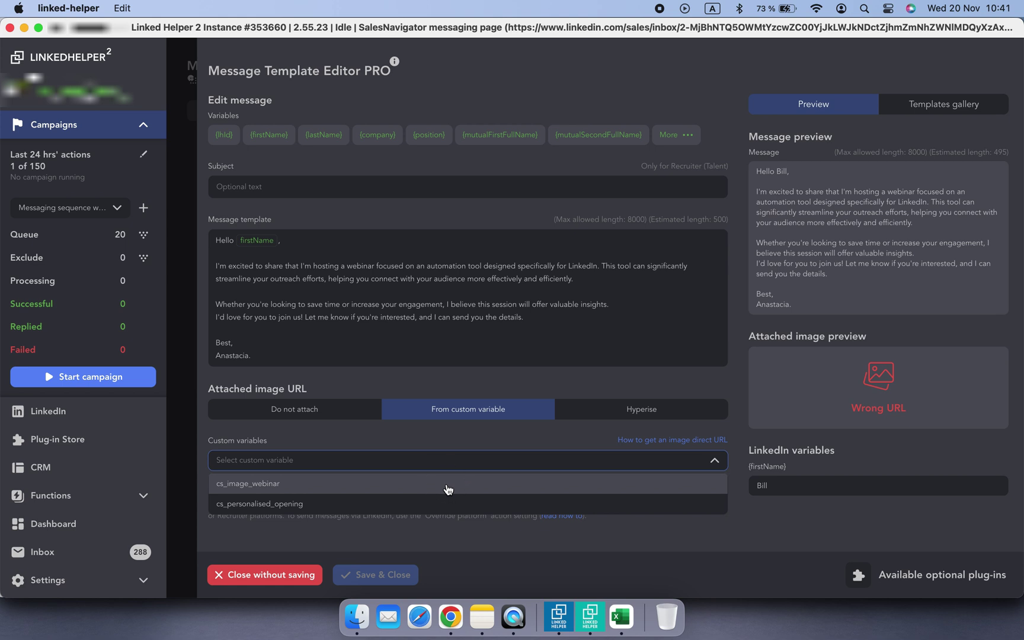
pyautogui.click(448, 485)
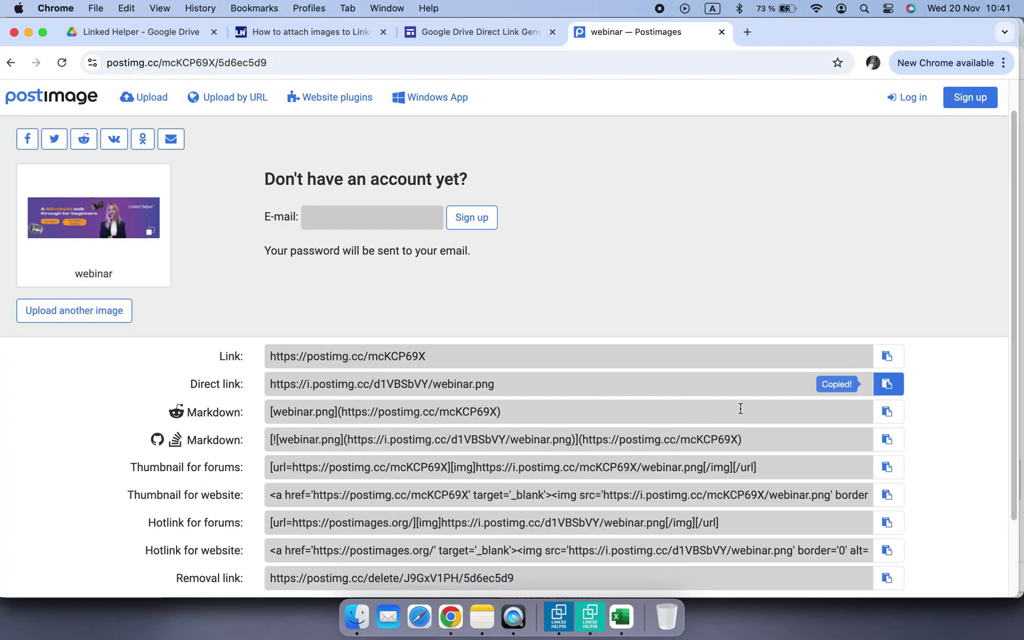
# Step: Paste the webinar image's direct link into the preview field and save the template
pyautogui.click(591, 617)
pyautogui.press('cmd+v')
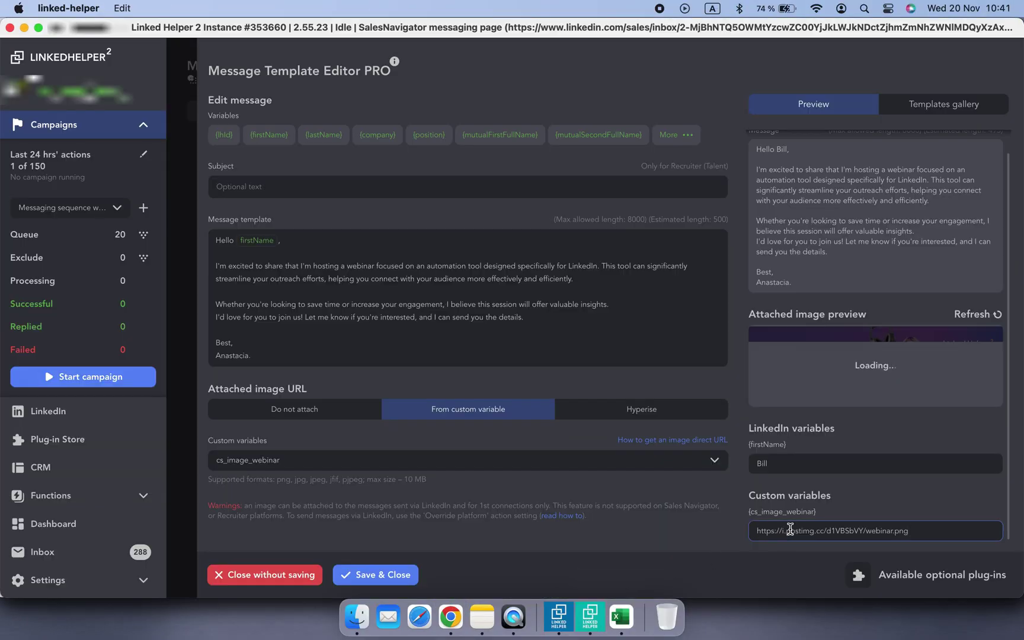
pyautogui.scroll(1, 903, 496)
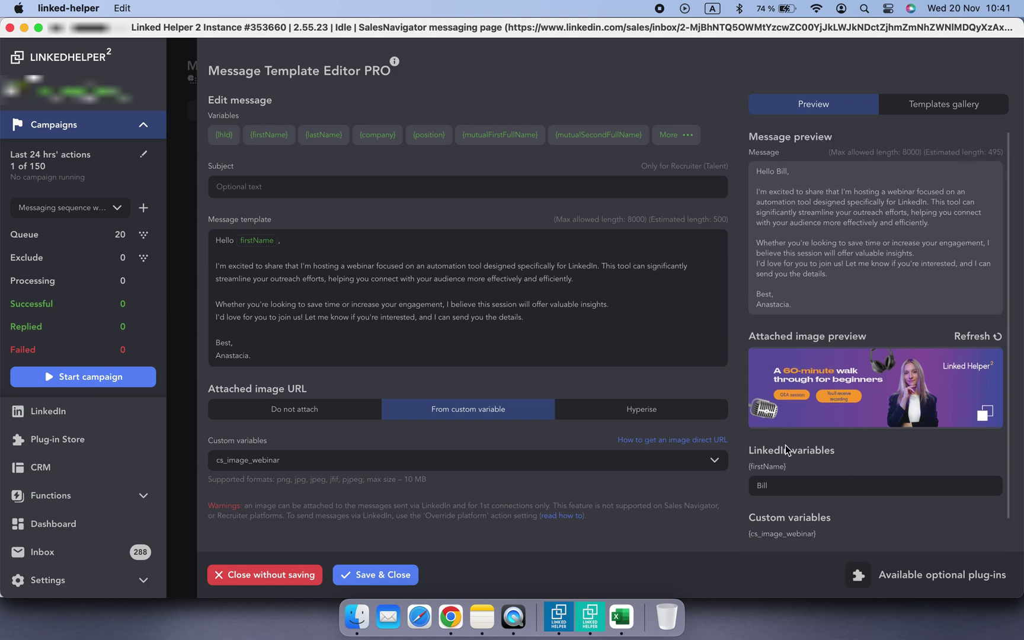
pyautogui.click(379, 574)
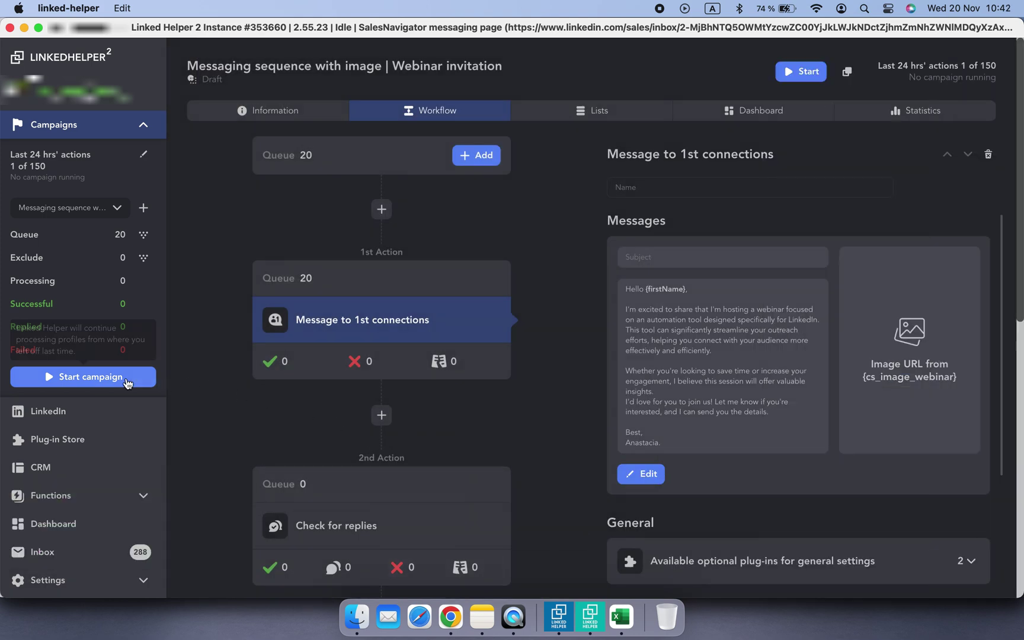
# Step: Start the campaign, then reopen the chat to view the sent message's attached webinar image
pyautogui.click(83, 377)
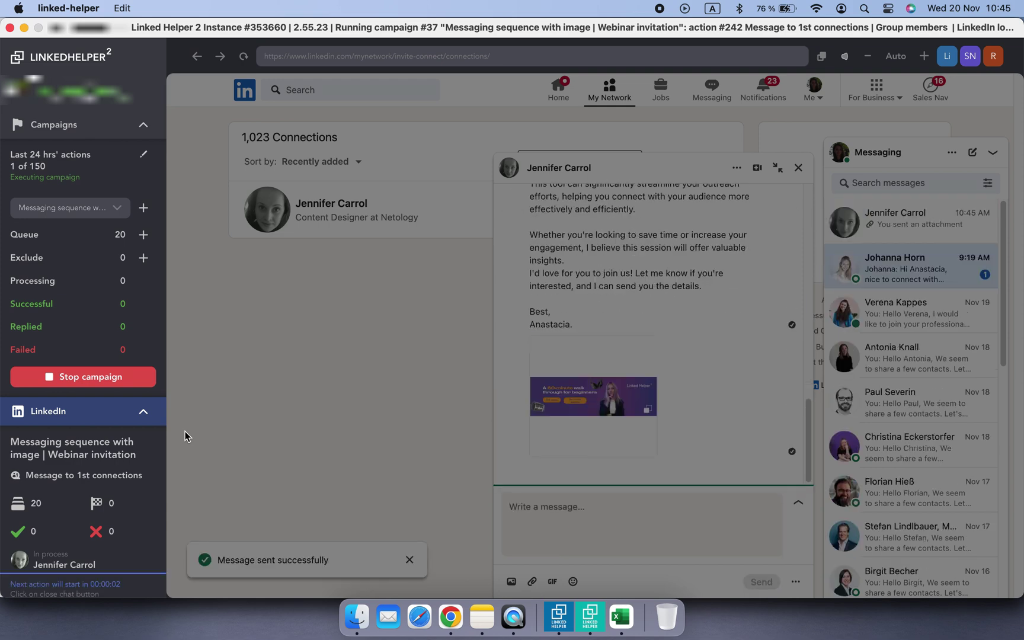
pyautogui.click(151, 376)
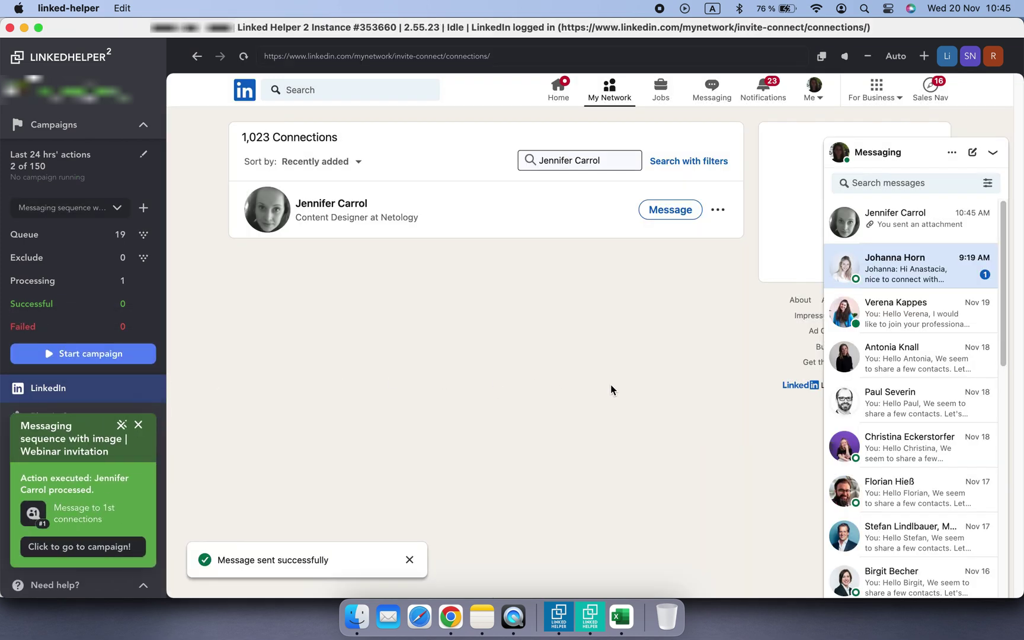
pyautogui.click(676, 221)
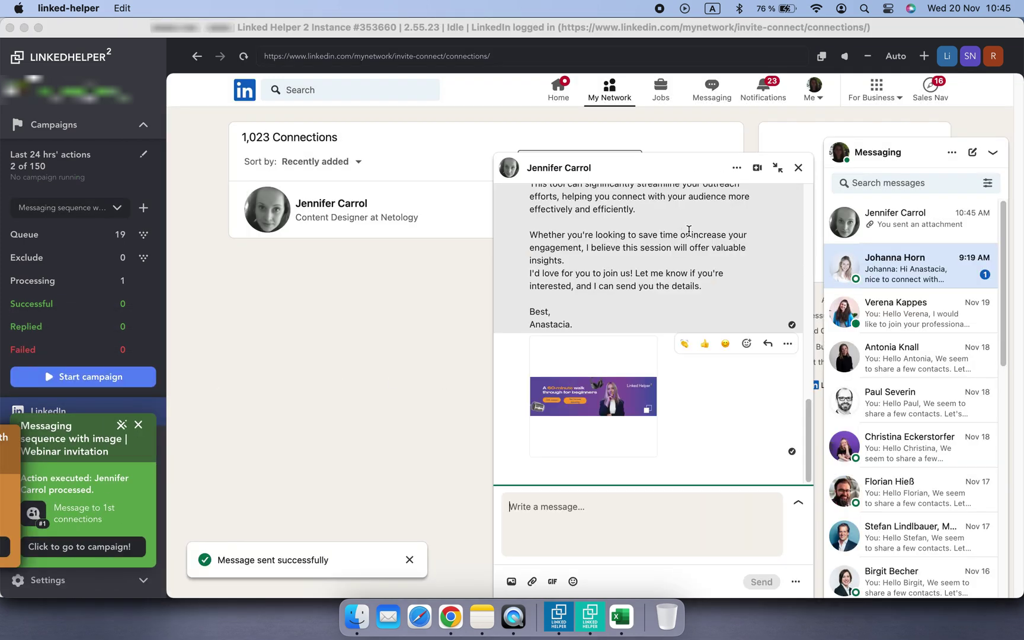
pyautogui.click(604, 420)
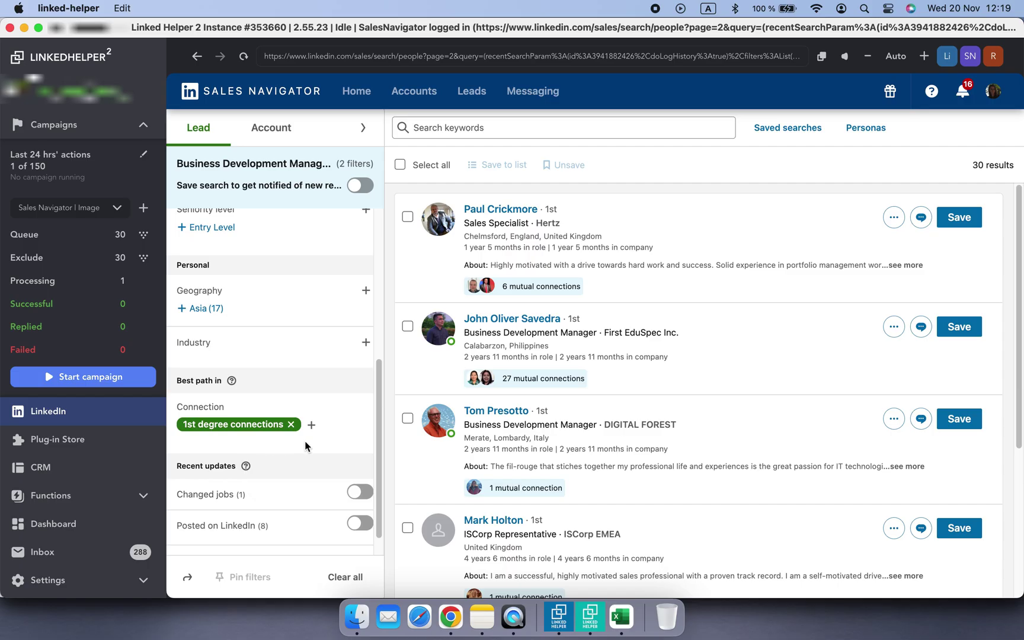
# Step: Check the Sales Navigator | Image campaign's 30-lead queue and expand its optional general plug-ins
pyautogui.click(72, 134)
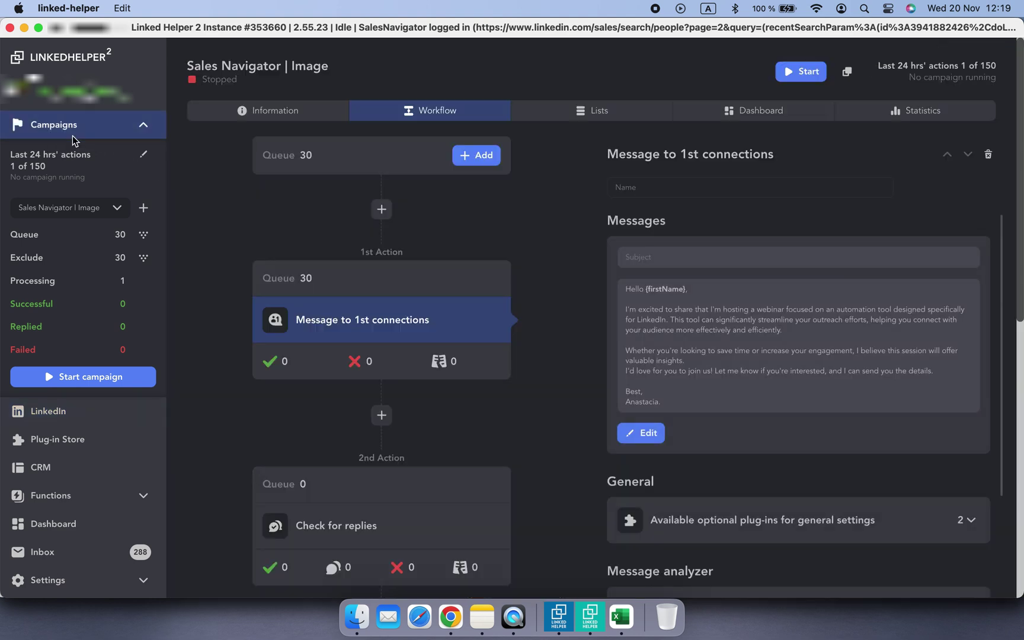
pyautogui.click(336, 285)
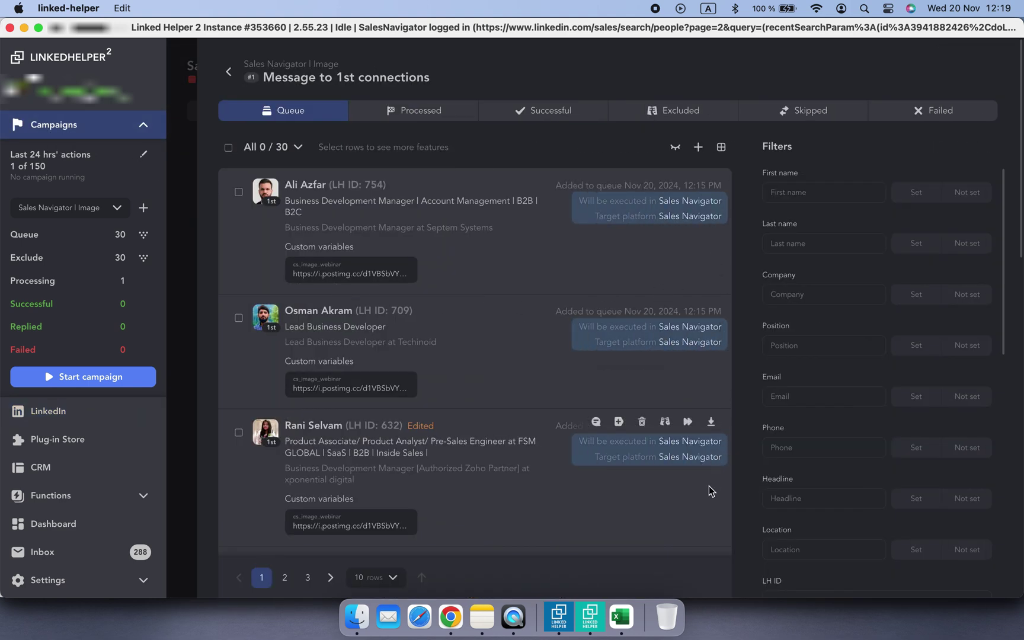
pyautogui.click(173, 446)
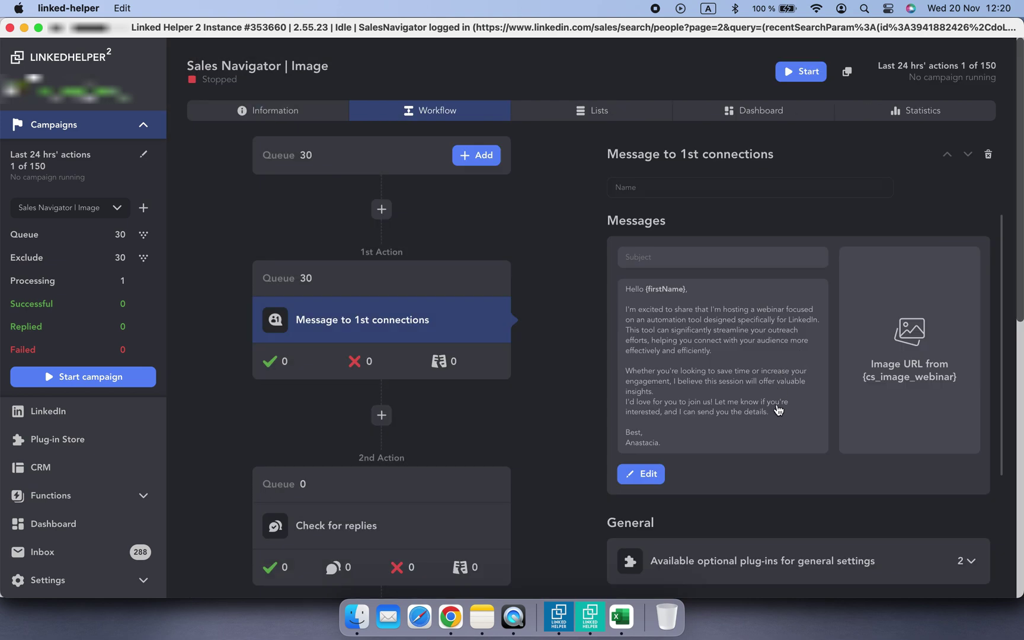
pyautogui.scroll(-5, 724, 474)
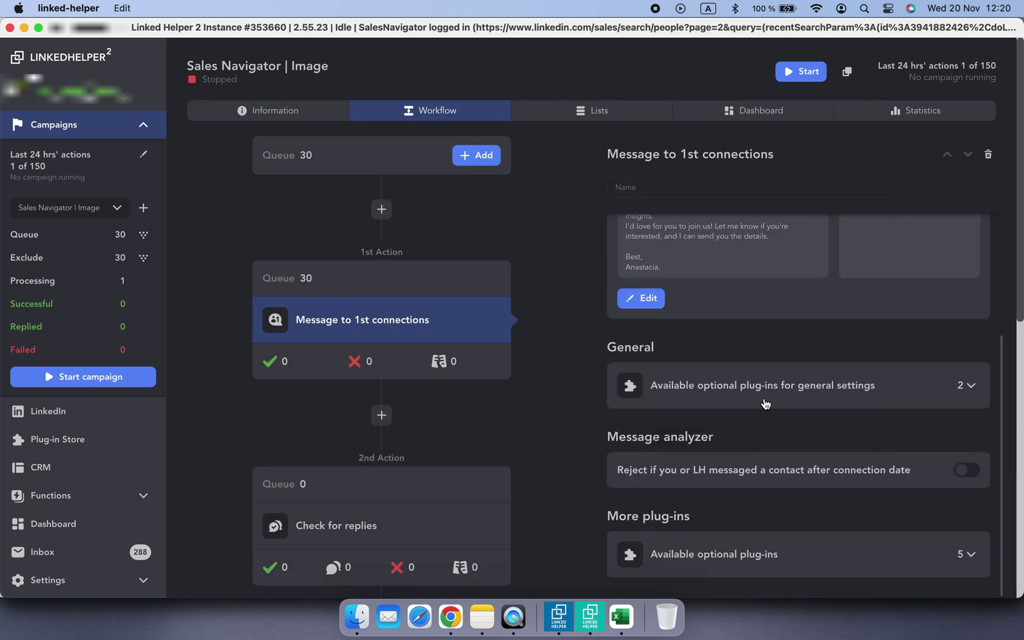
pyautogui.click(773, 386)
pyautogui.scroll(-2, 877, 454)
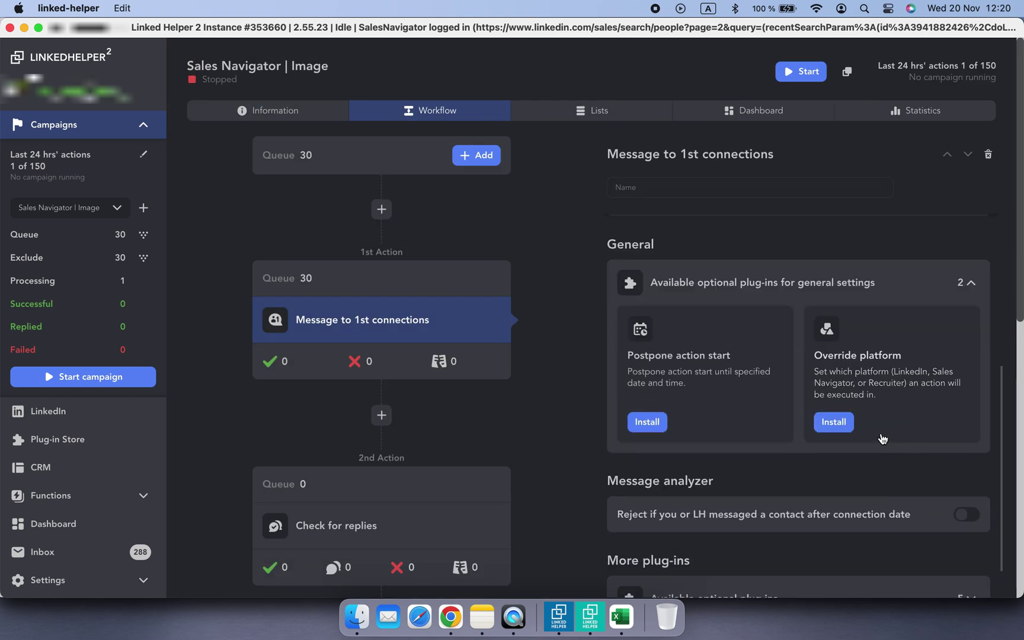